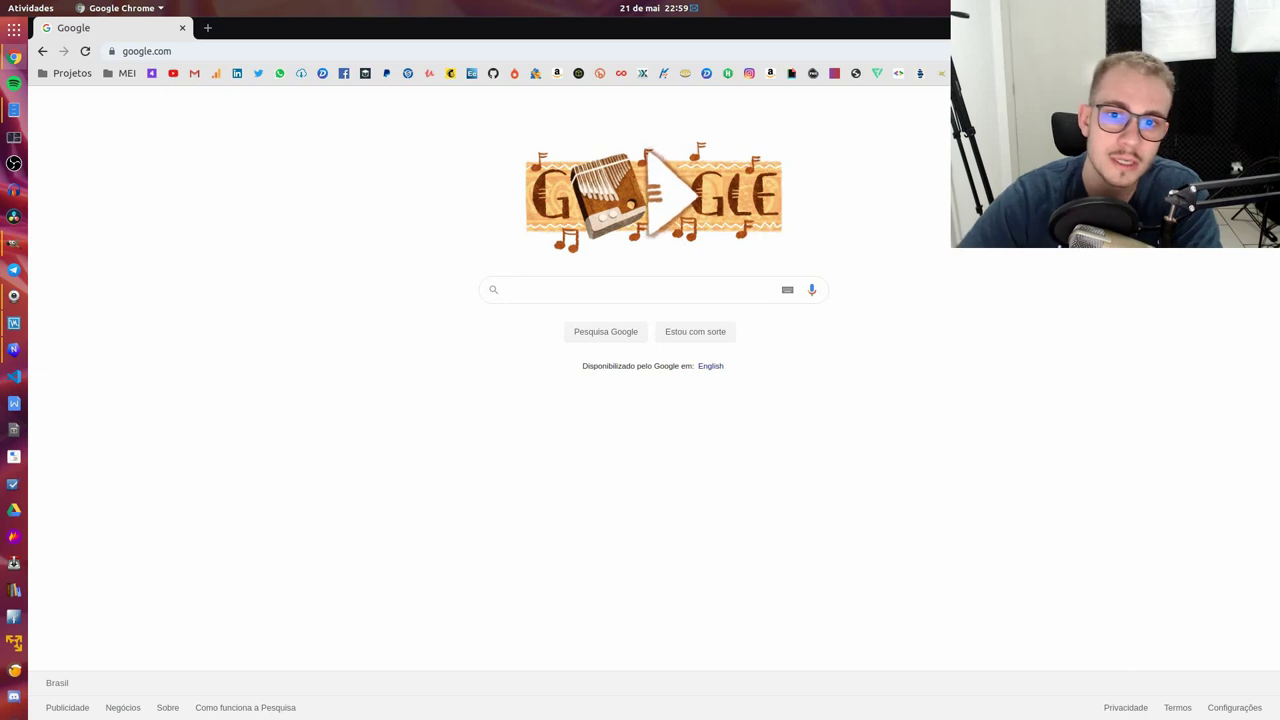
Search the web for "europass" and open the Curriculum Vitae page of the Europass site.
click(582, 49)
text(europass)
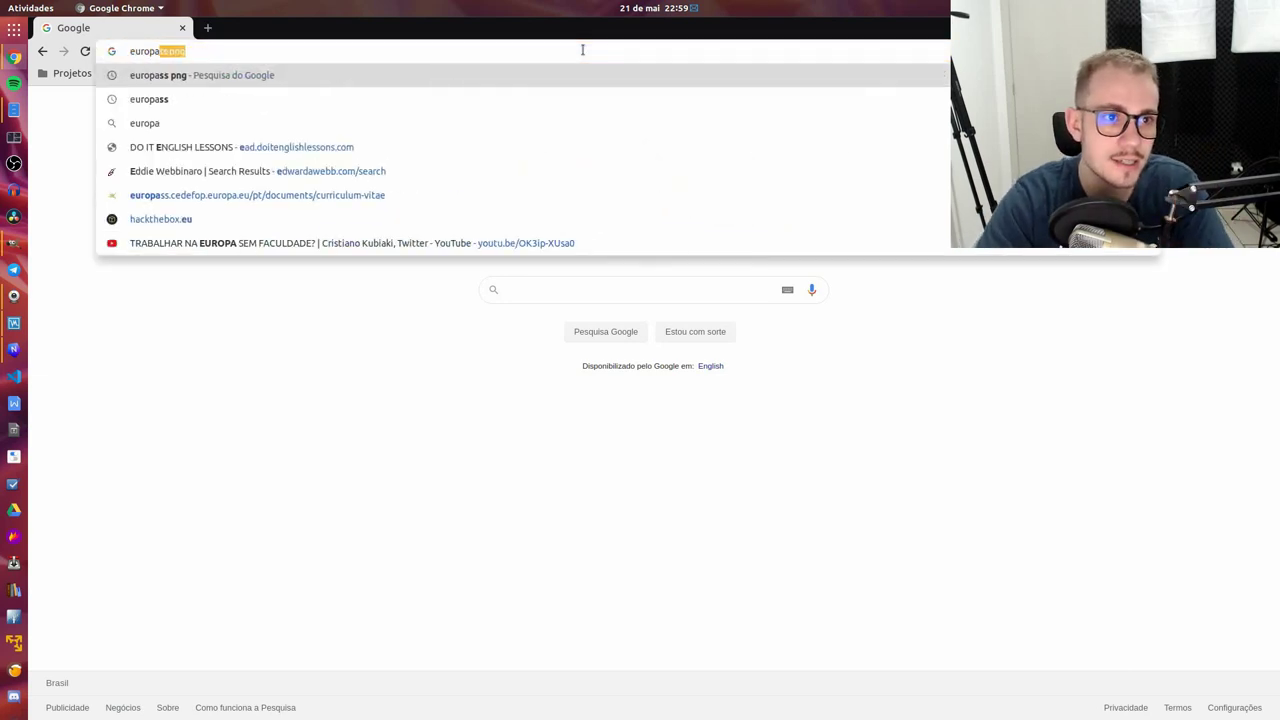
key(Return)
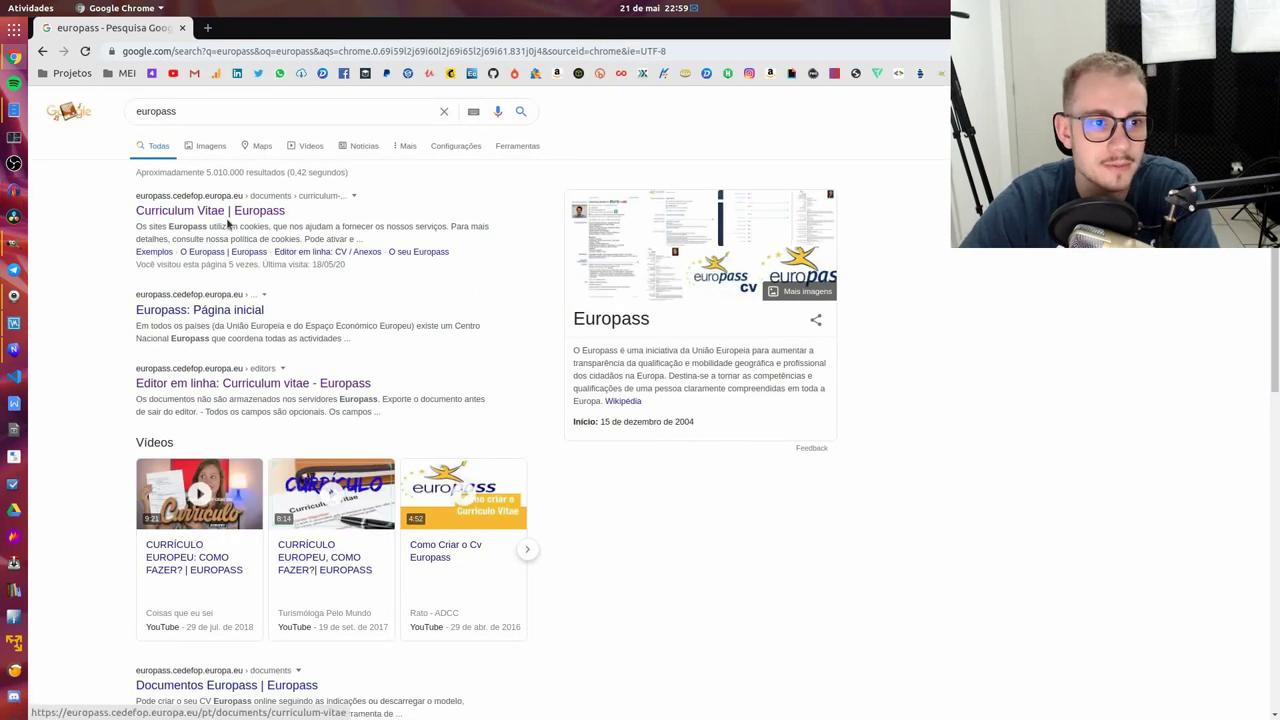
click(250, 210)
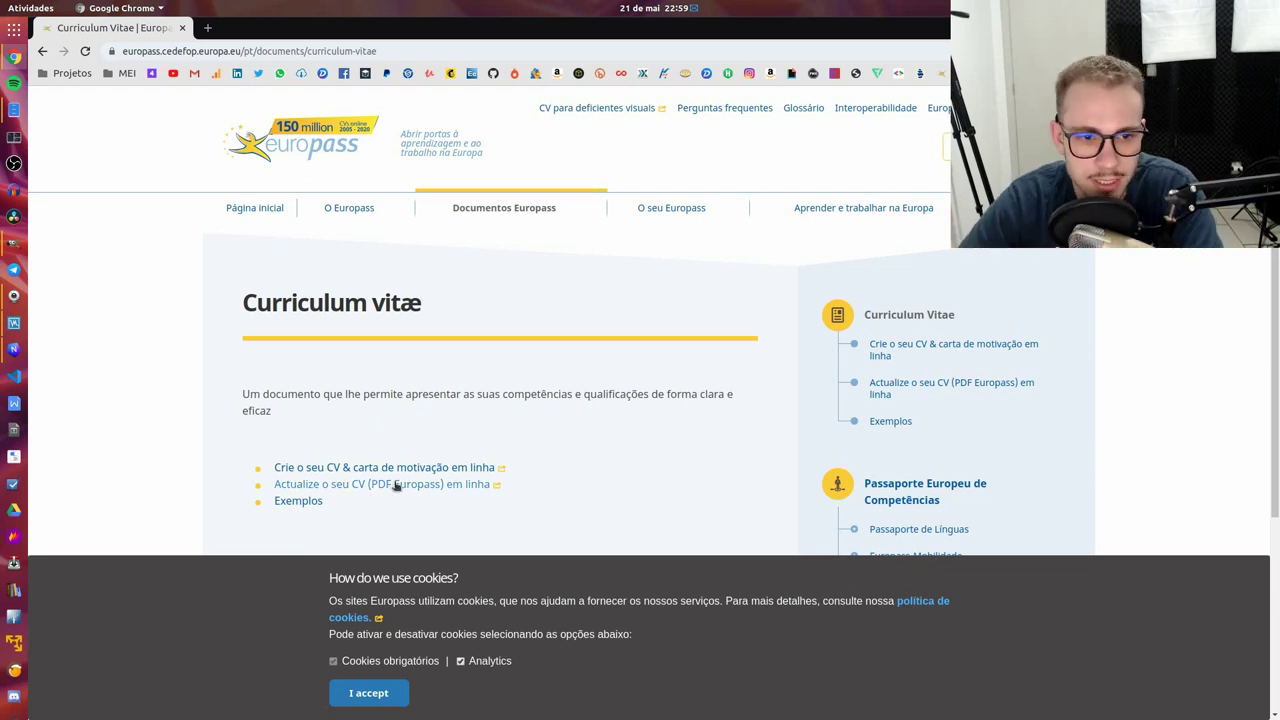
Open the online CV and cover letter editor, dismissing its cloud sign-in notice and accepting the cookies.
click(302, 469)
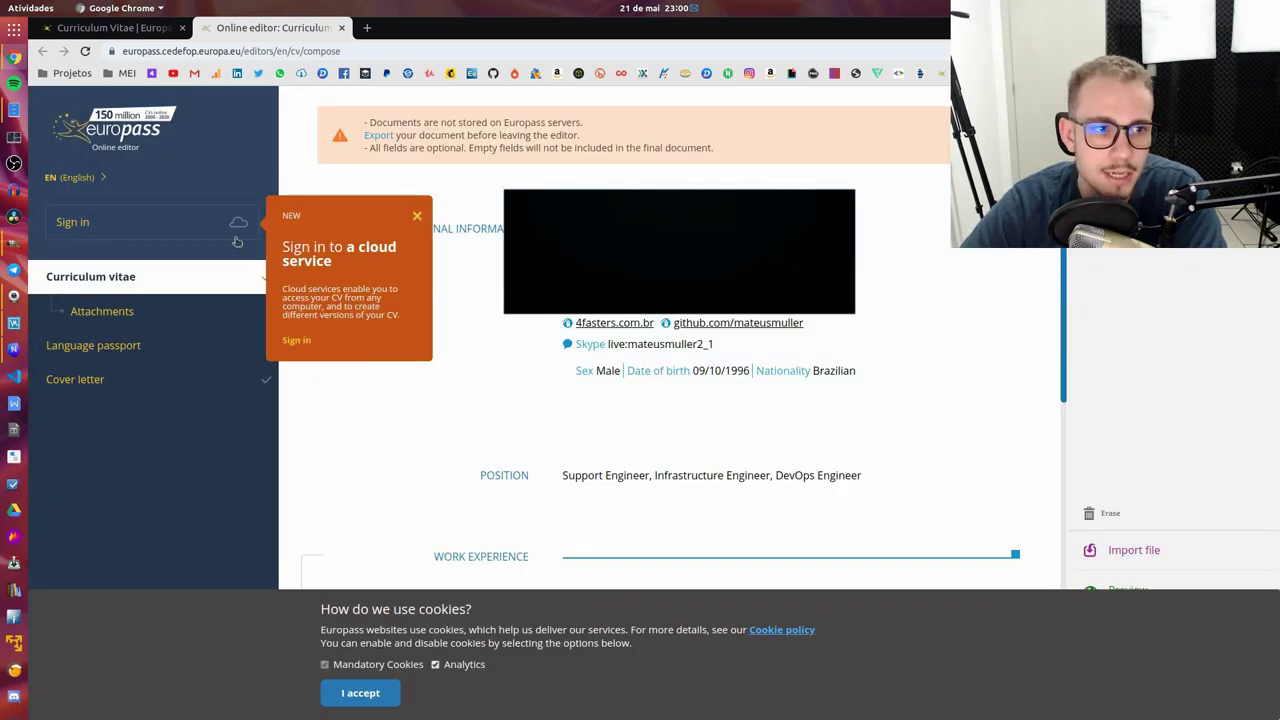
click(417, 216)
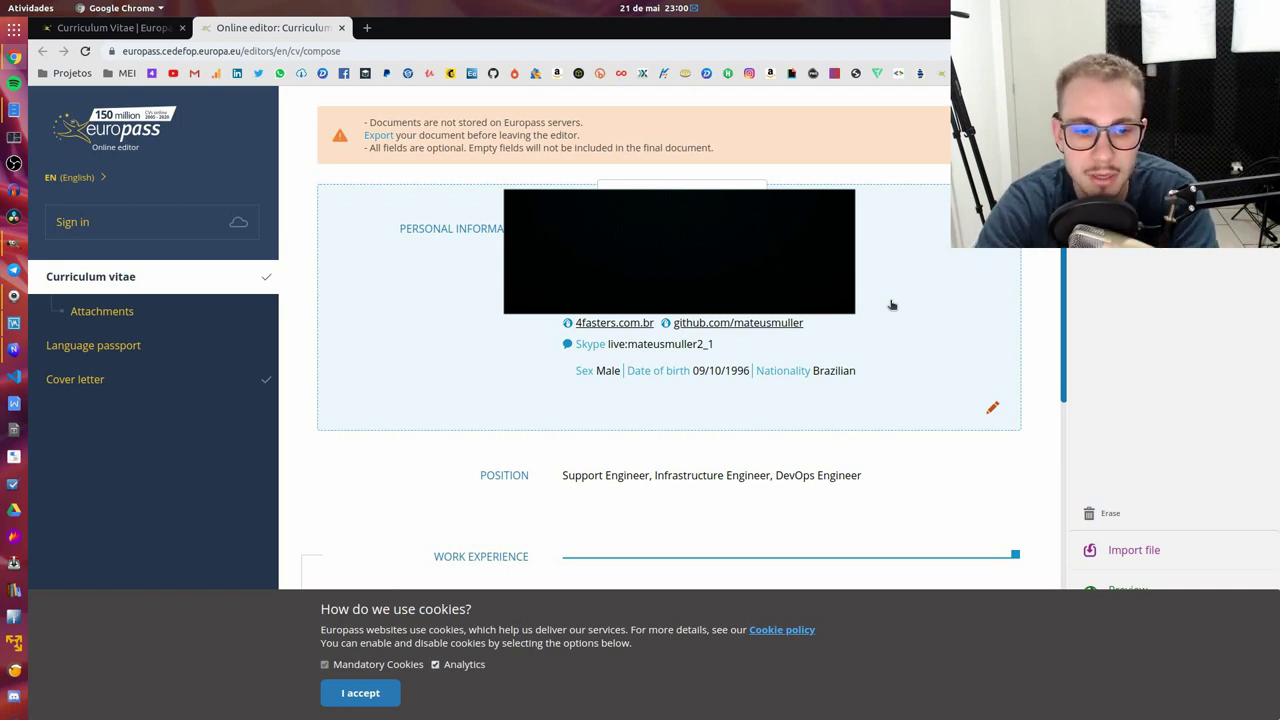
click(360, 692)
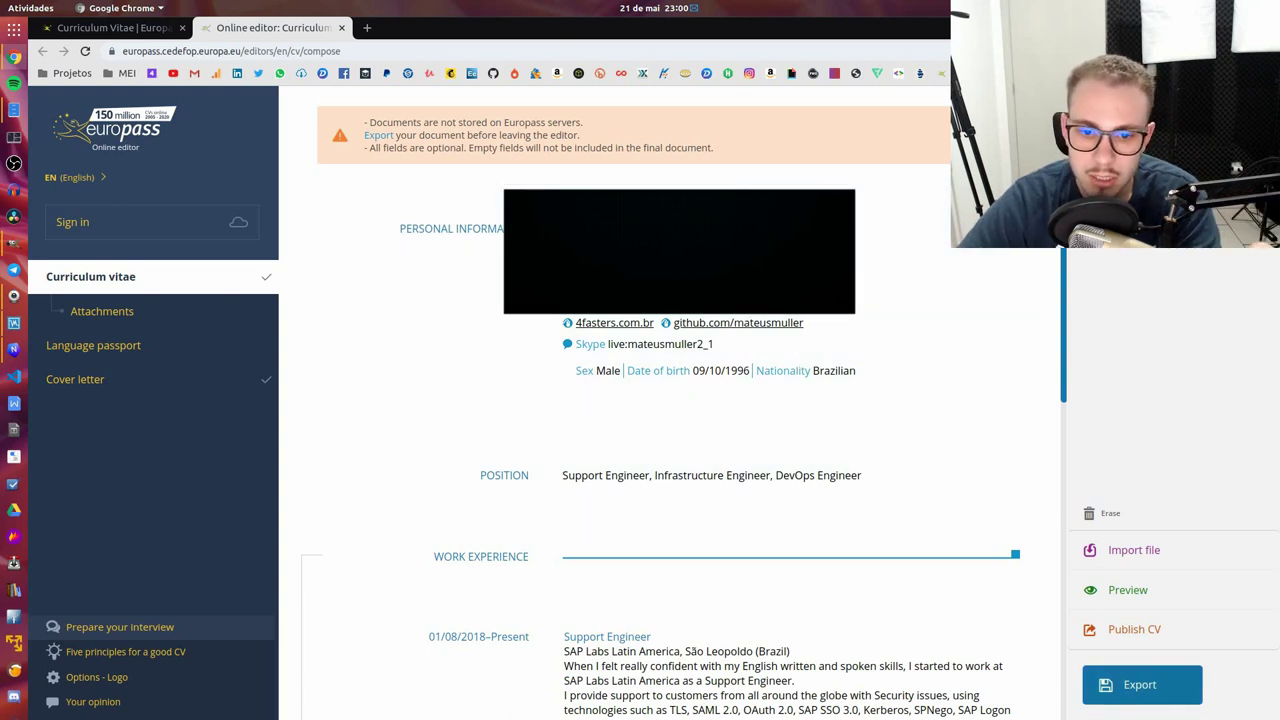
Review the CV's work experience entries, from the earliest internship up to the current Support Engineer position.
scroll(903, 148, down, 1)
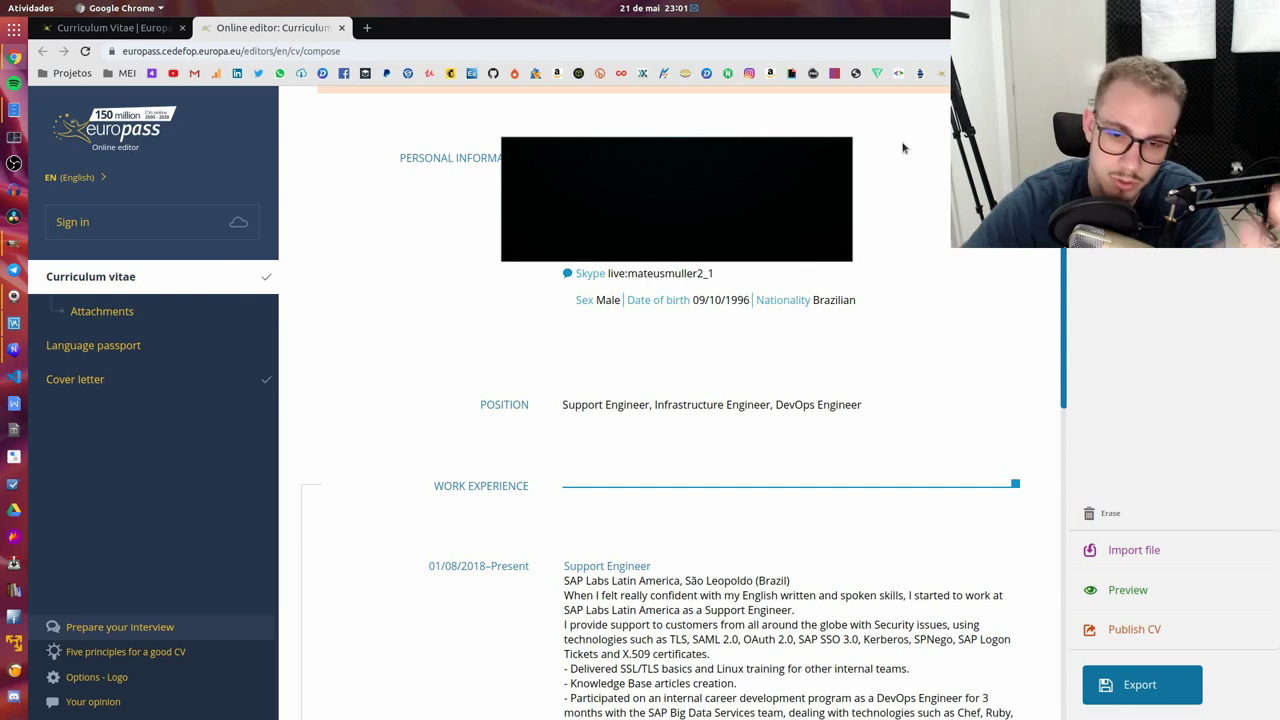
scroll(719, 349, down, 10)
scroll(719, 349, down, 5)
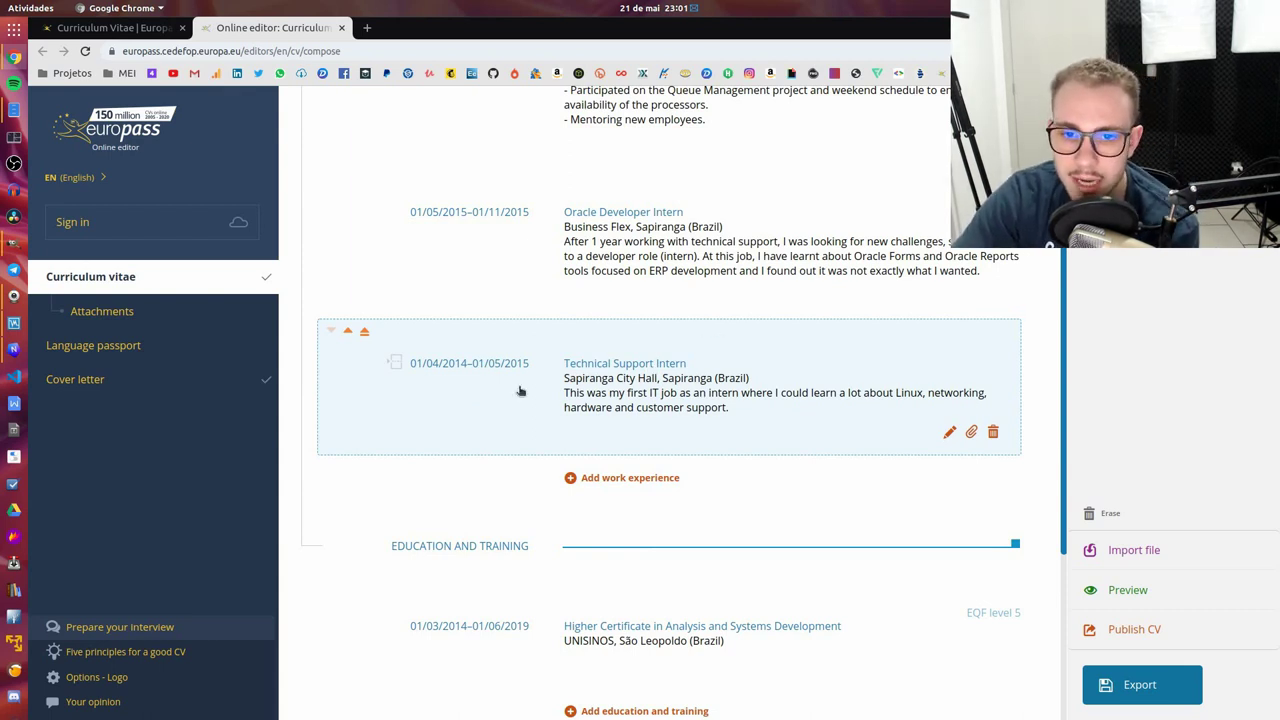
scroll(590, 248, up, 1)
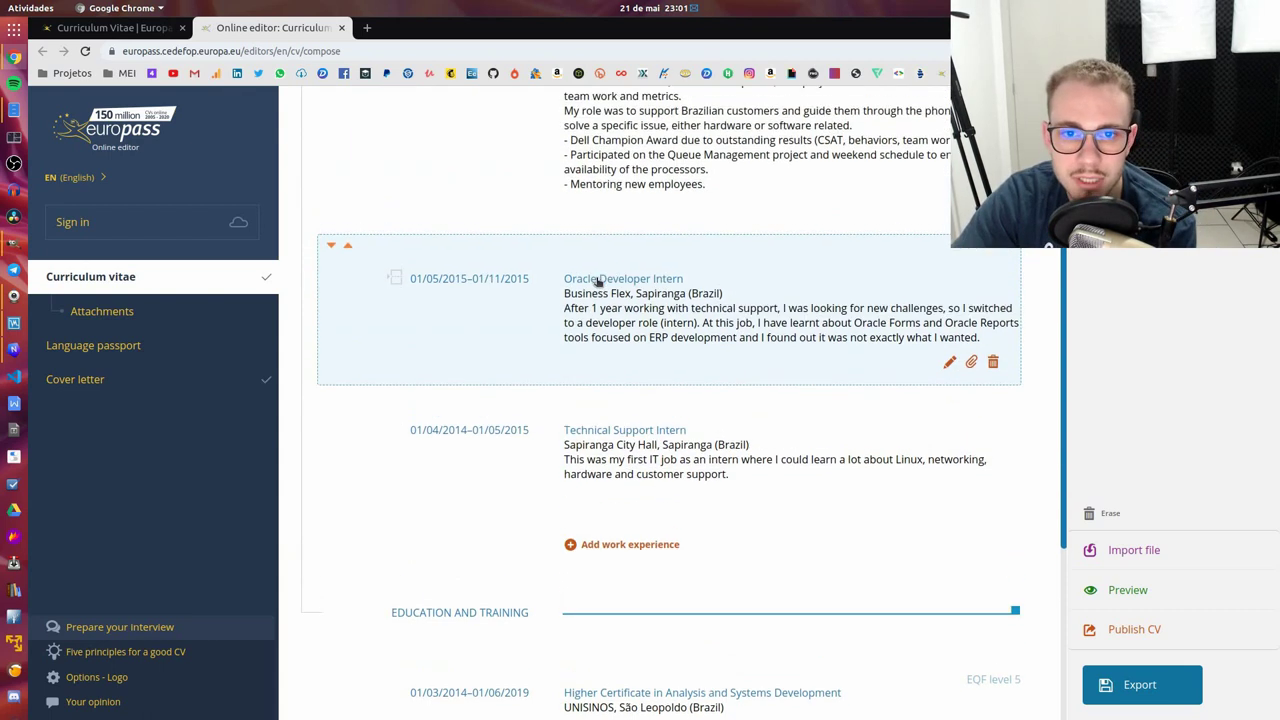
scroll(668, 282, down, 1)
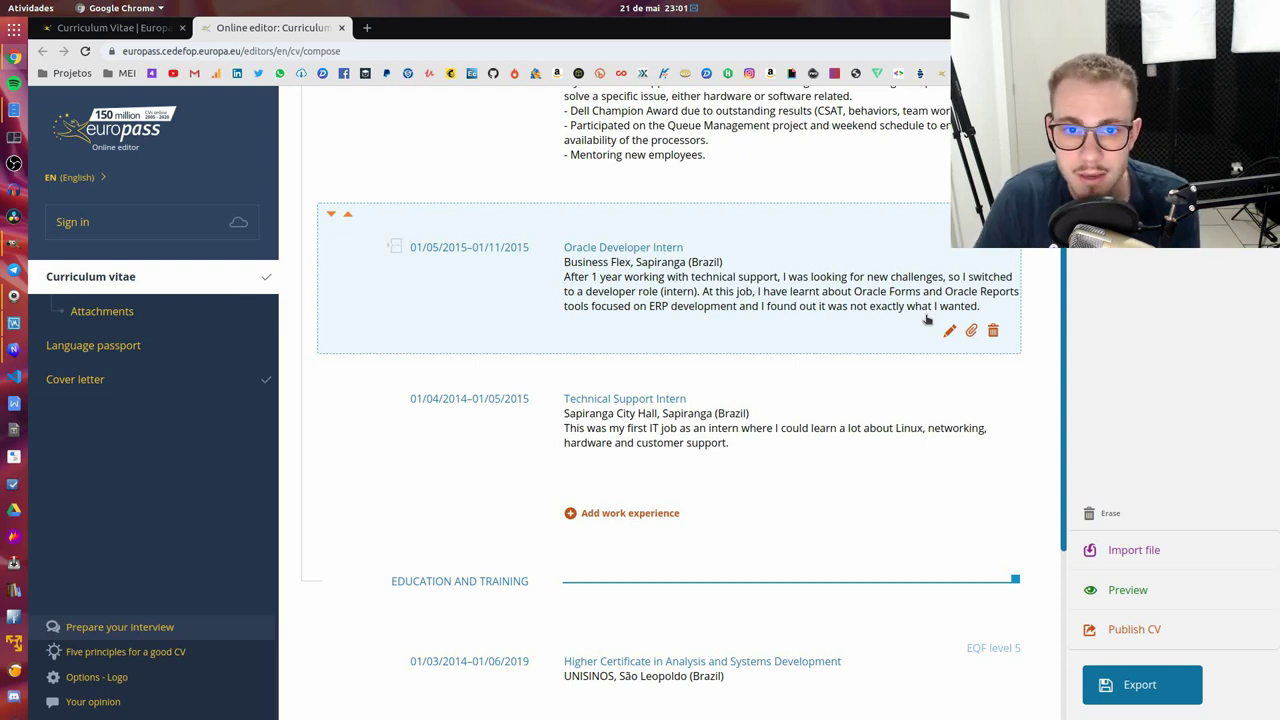
scroll(928, 318, up, 3)
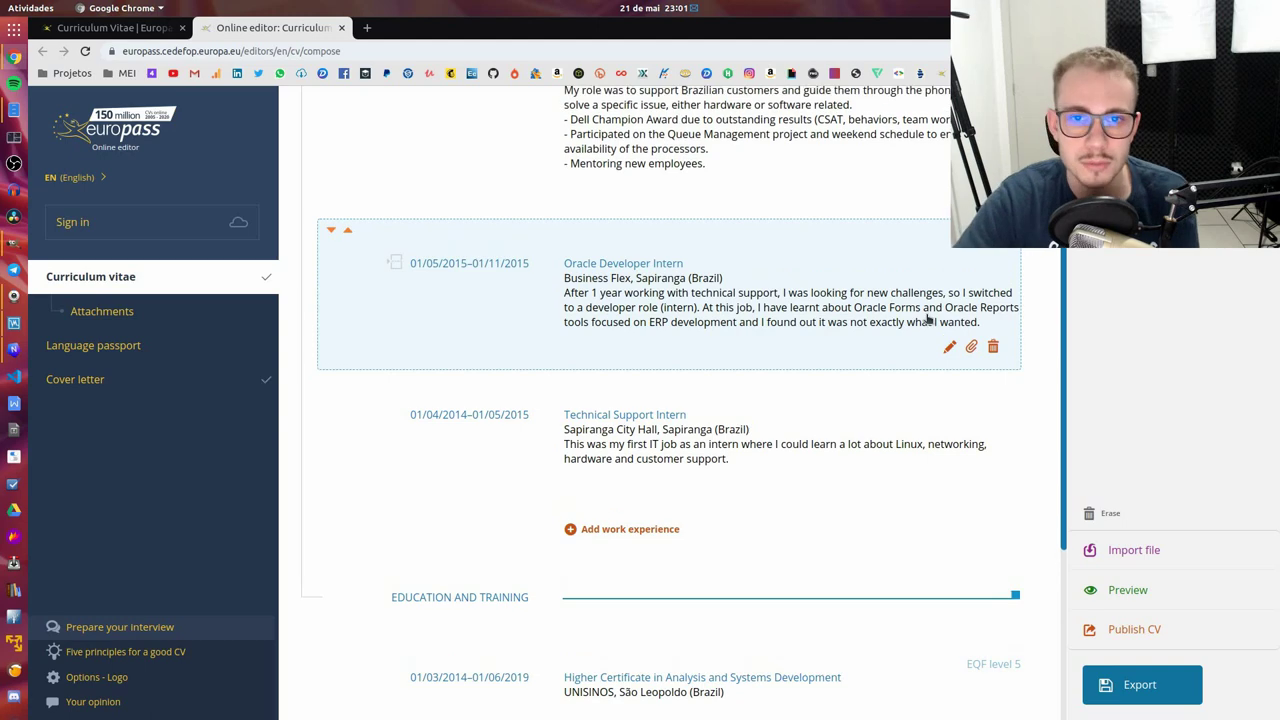
scroll(788, 308, up, 4)
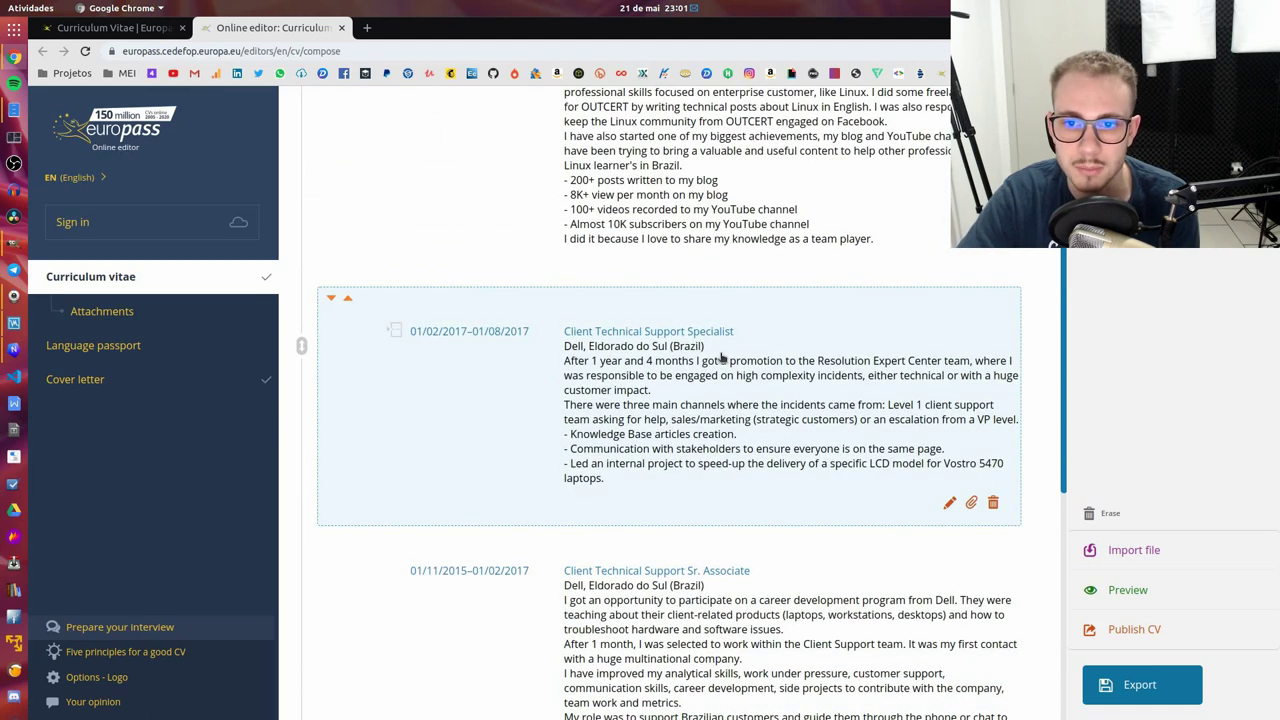
scroll(715, 388, up, 3)
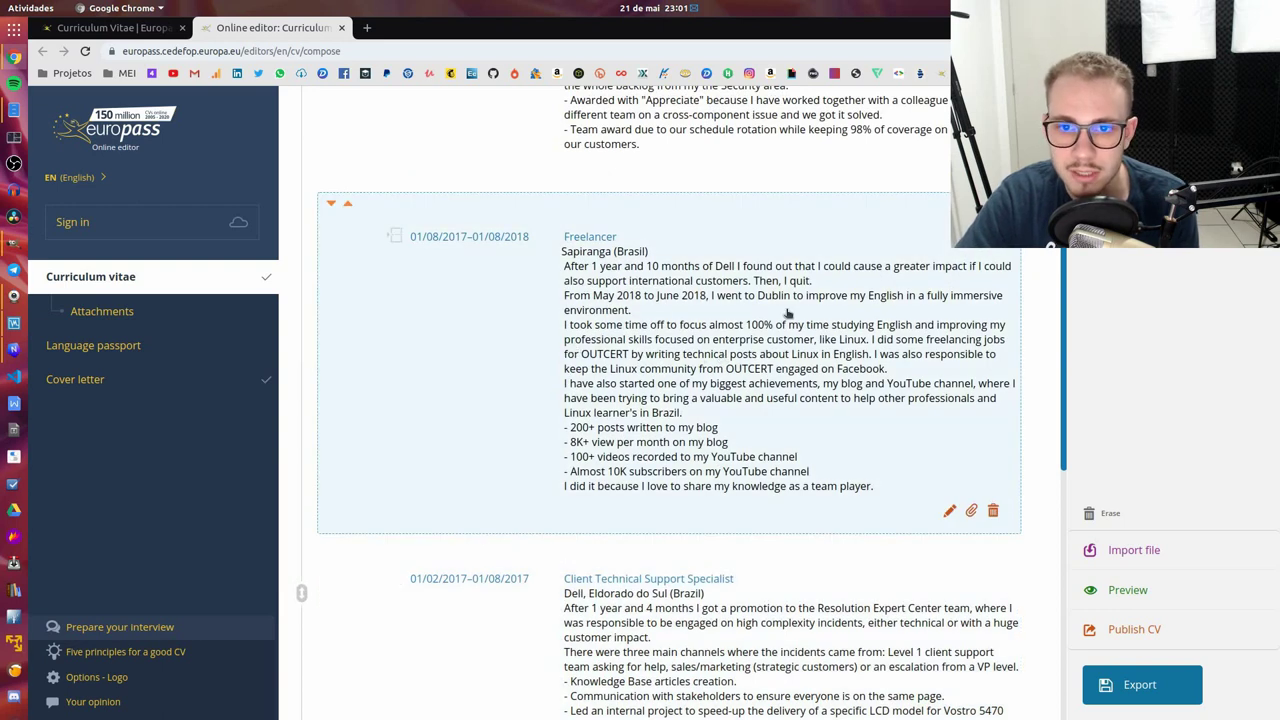
scroll(716, 383, up, 3)
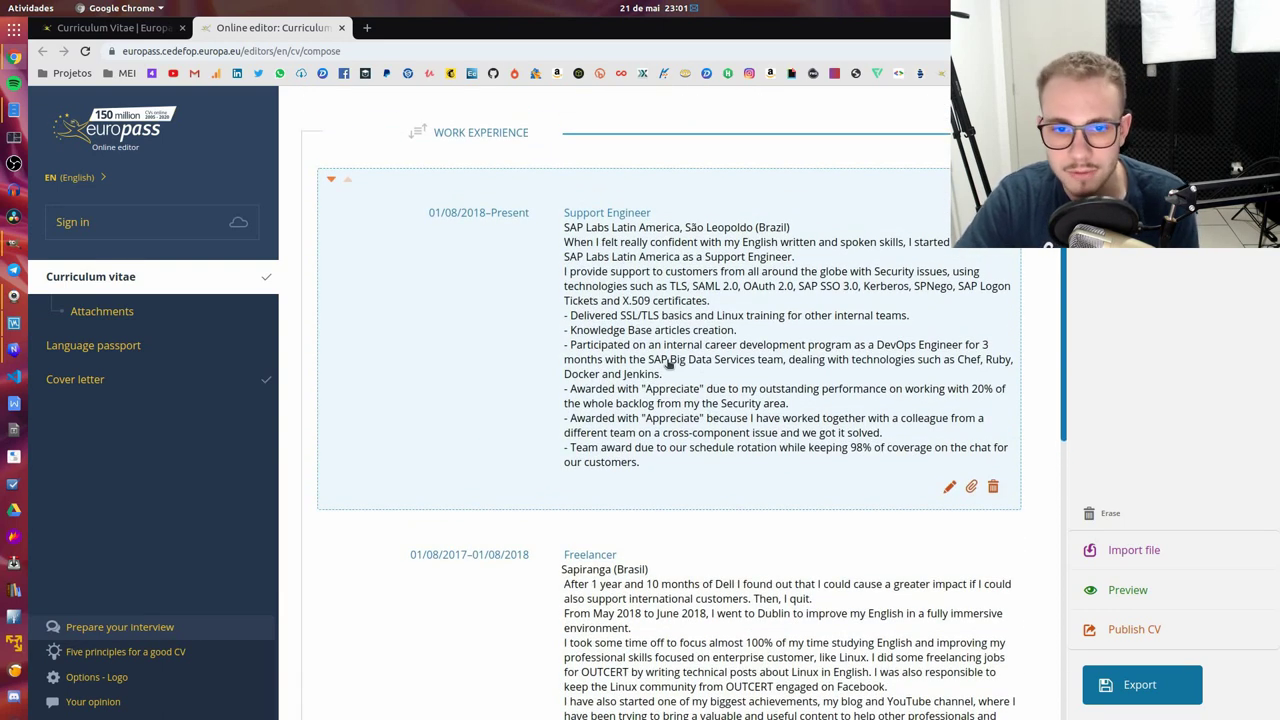
scroll(668, 365, down, 3)
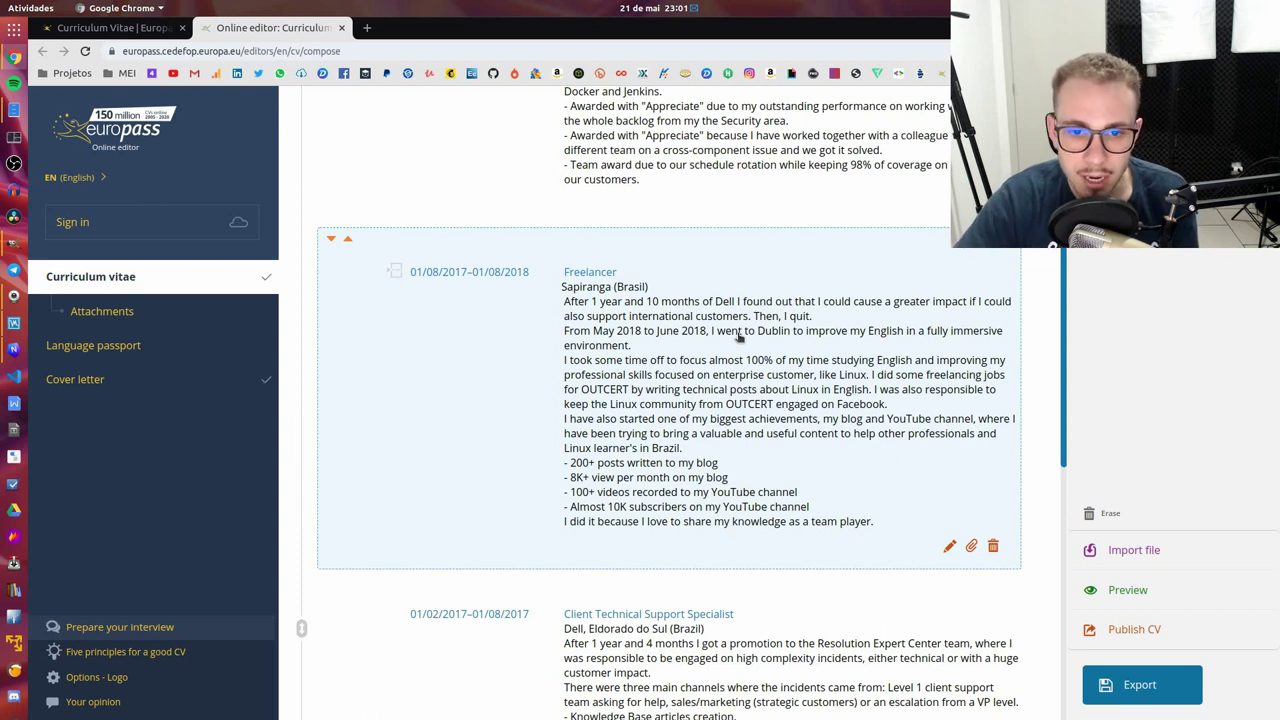
Open the Freelancer work experience entry, examine the blog and YouTube achievements in its main activities, and close it without saving.
click(654, 507)
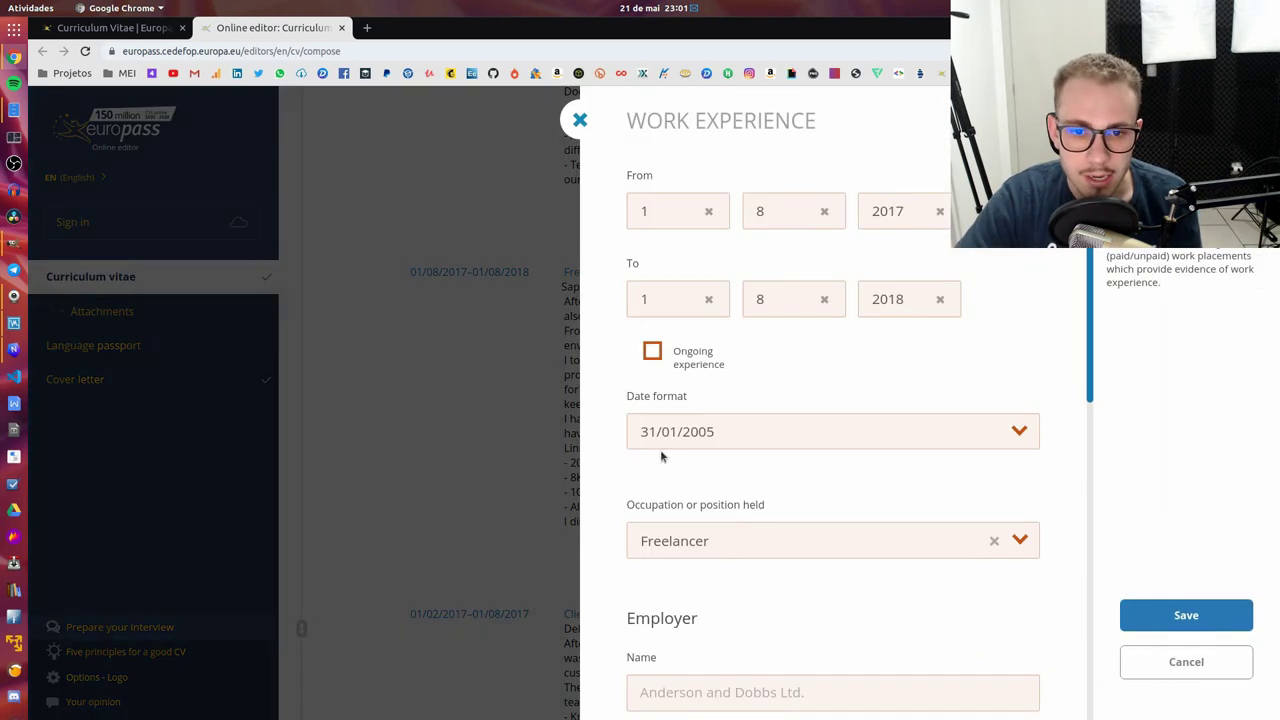
scroll(656, 440, down, 7)
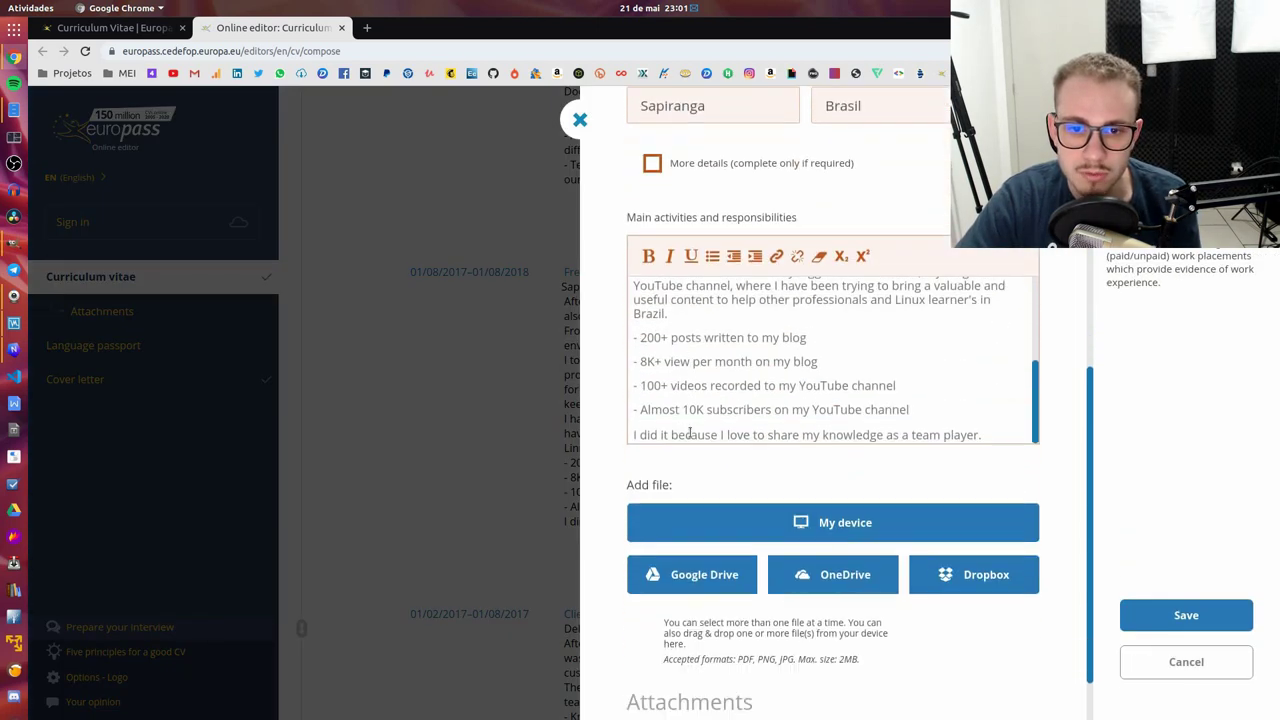
drag(646, 307, 738, 311)
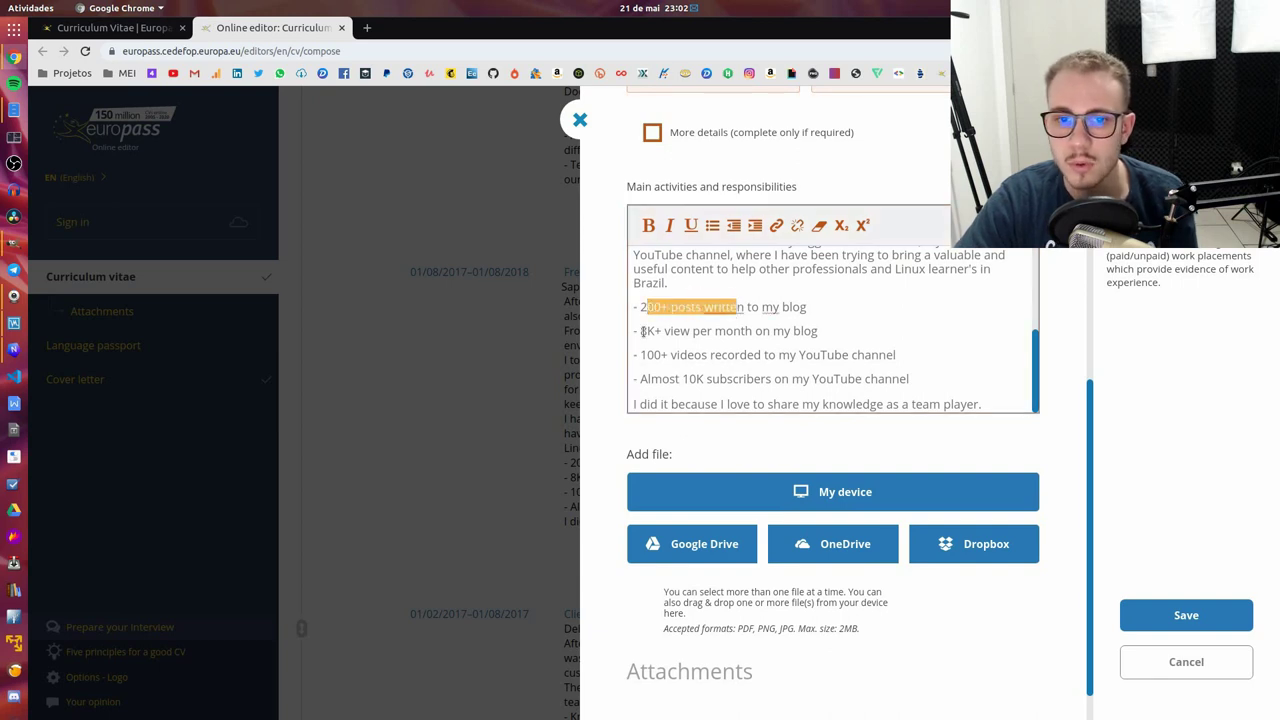
drag(641, 331, 806, 328)
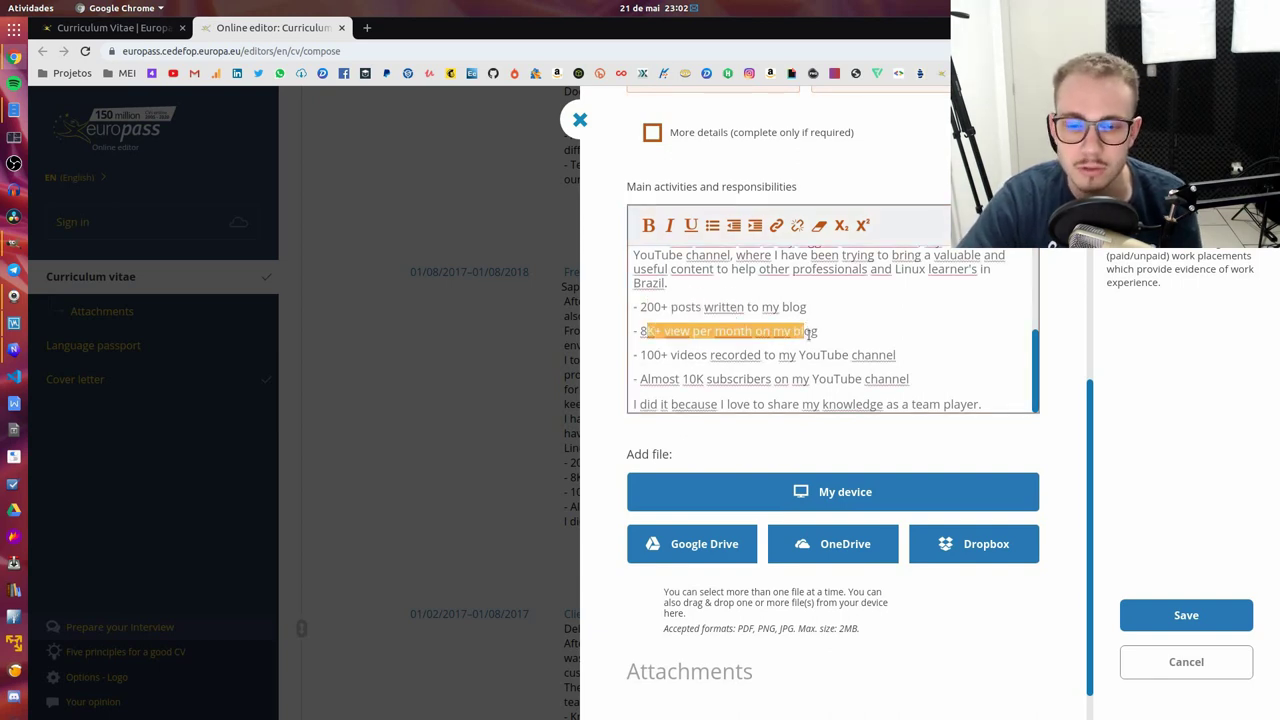
drag(641, 355, 860, 356)
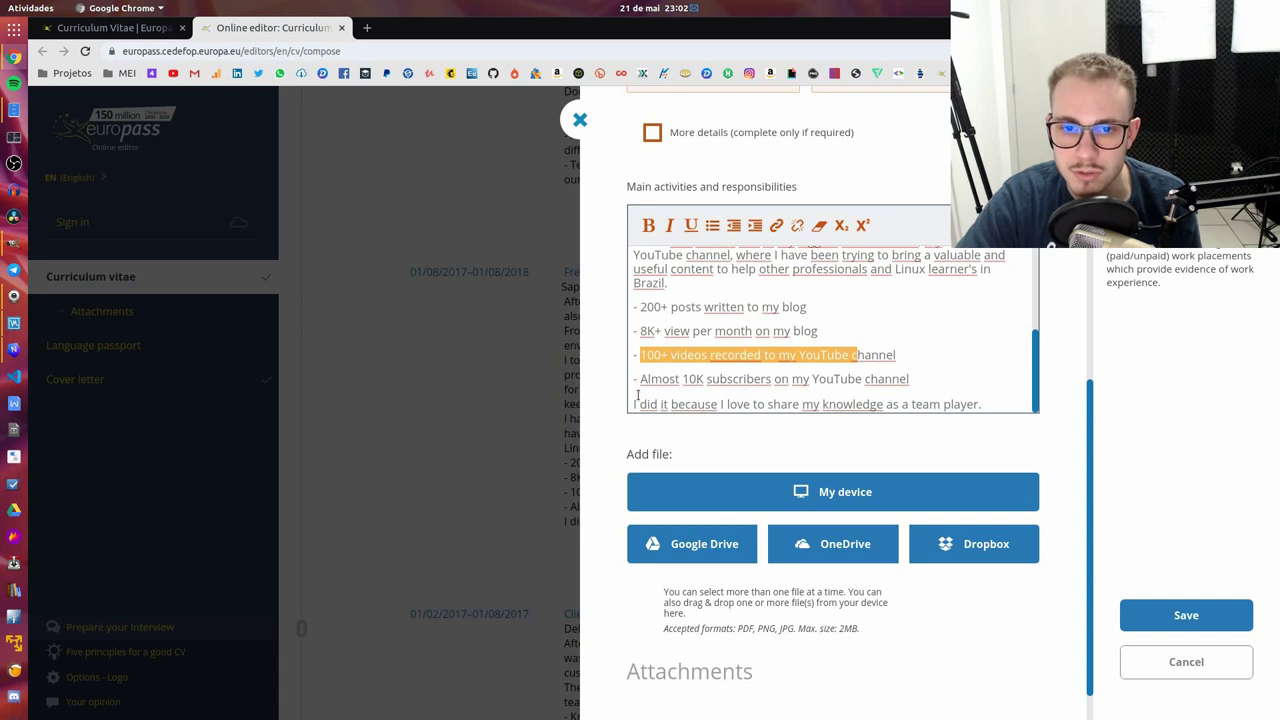
click(801, 390)
drag(705, 379, 771, 380)
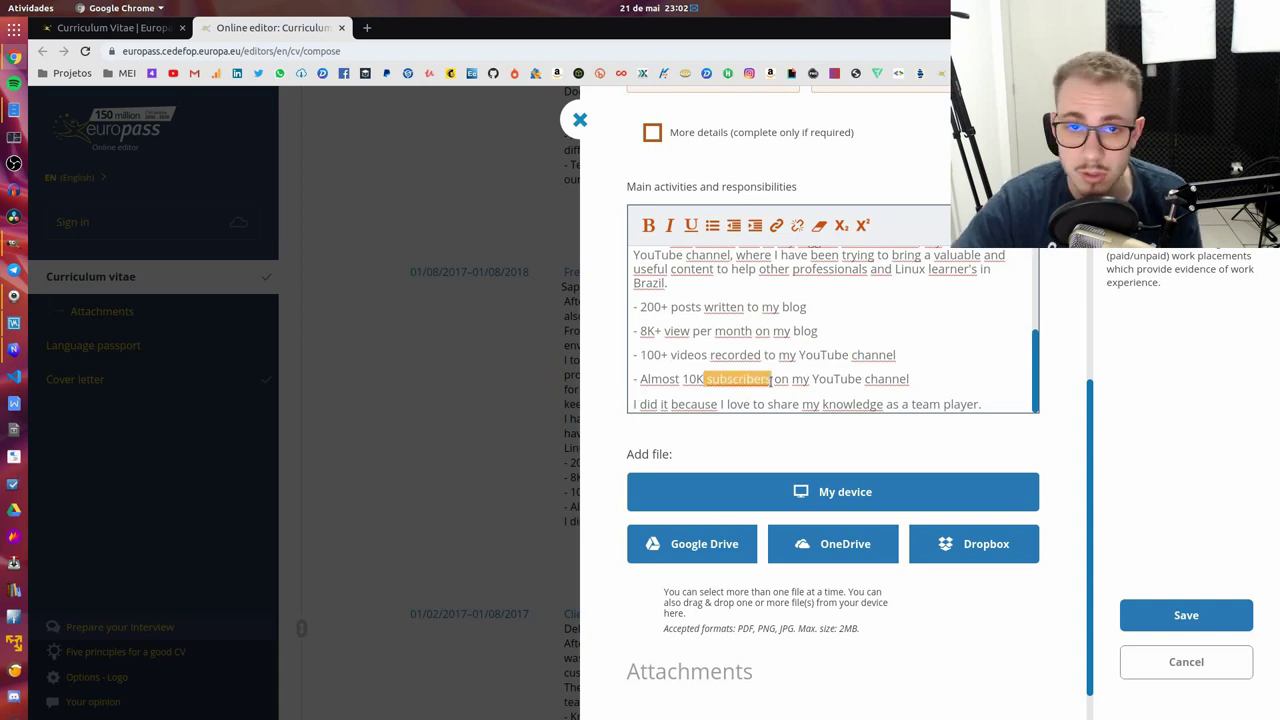
scroll(777, 379, down, 1)
scroll(777, 379, up, 10)
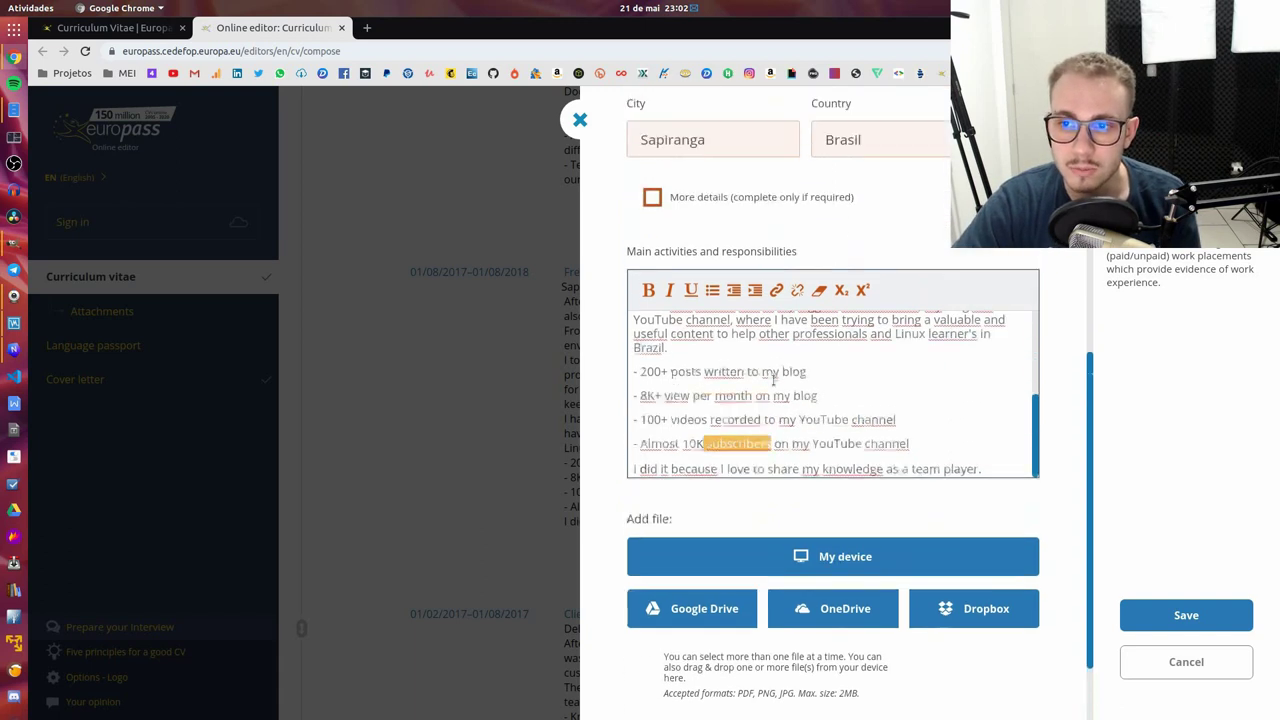
click(570, 124)
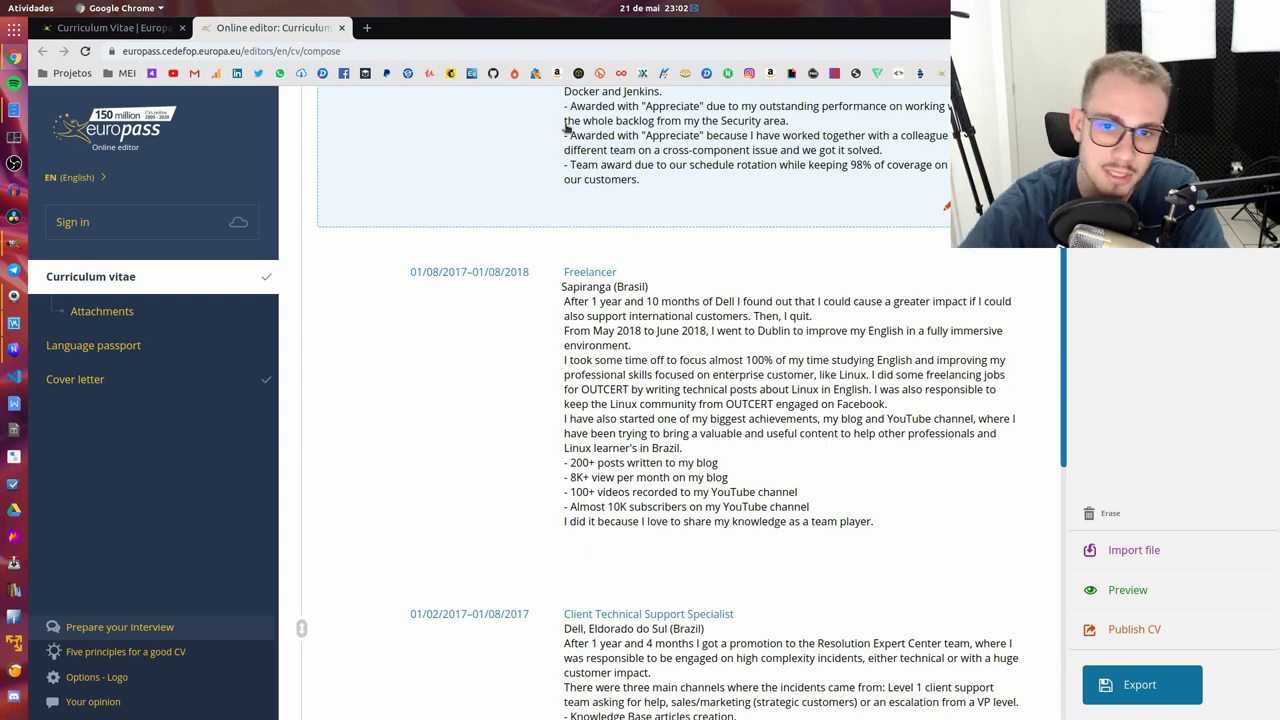
Examine the description, achievements and awards in the Support Engineer entry for SAP Labs Latin America.
scroll(451, 324, up, 1)
scroll(451, 324, up, 3)
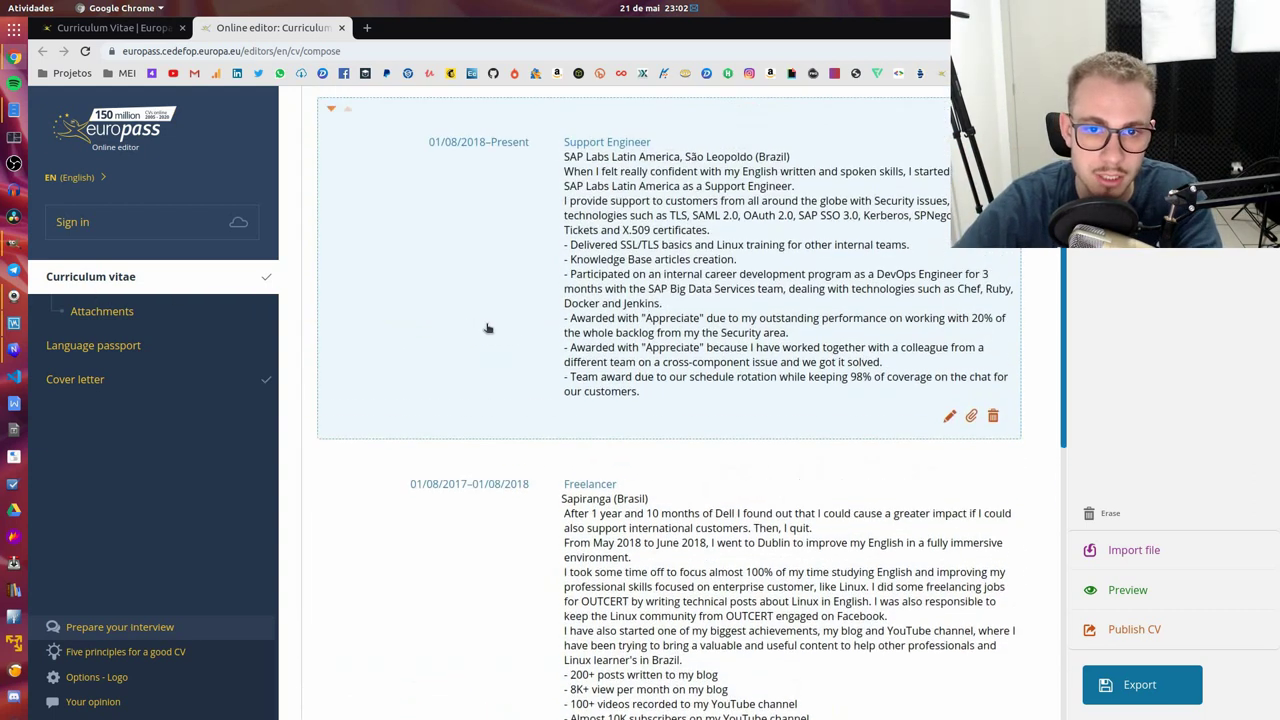
scroll(451, 324, down, 5)
scroll(535, 561, up, 5)
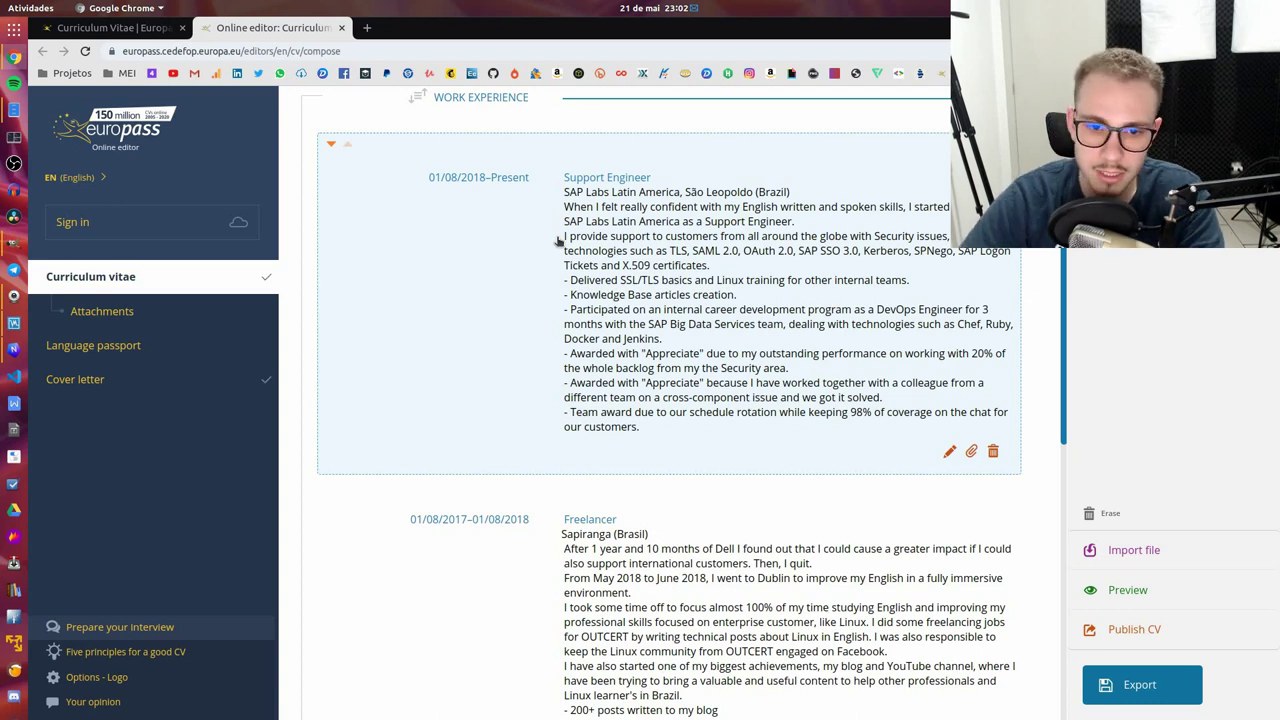
scroll(558, 240, down, 1)
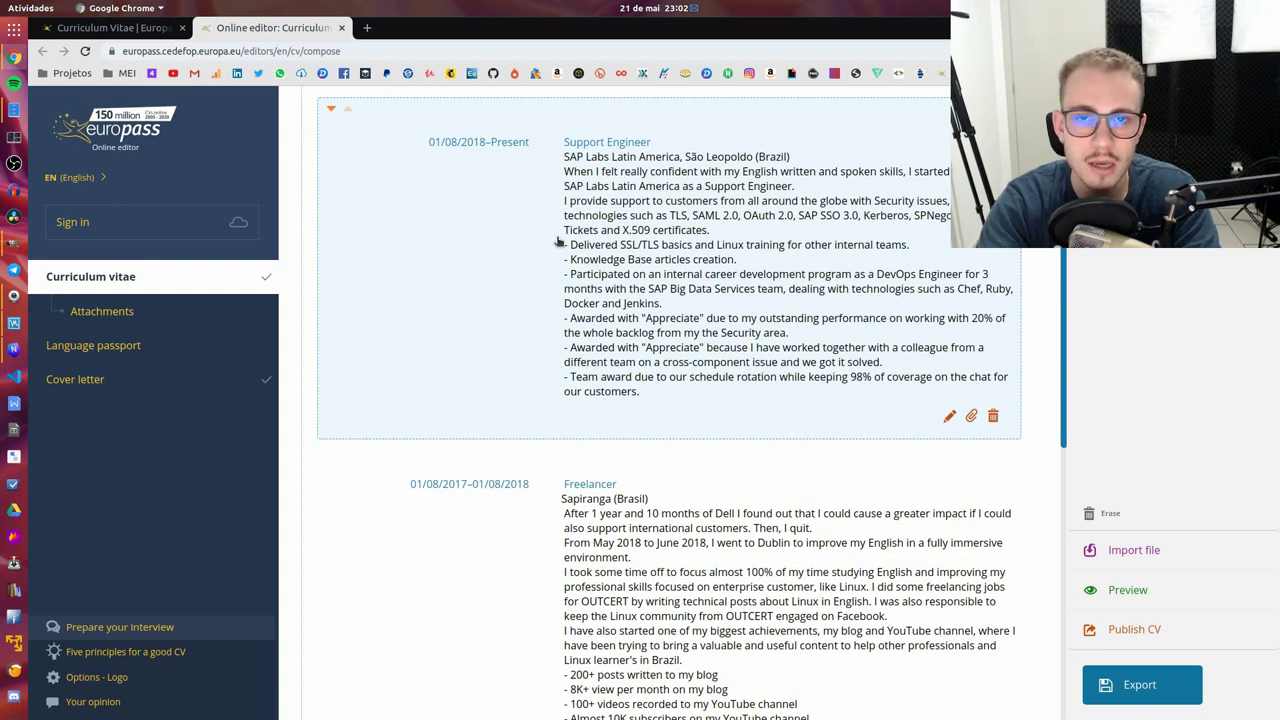
scroll(558, 240, up, 8)
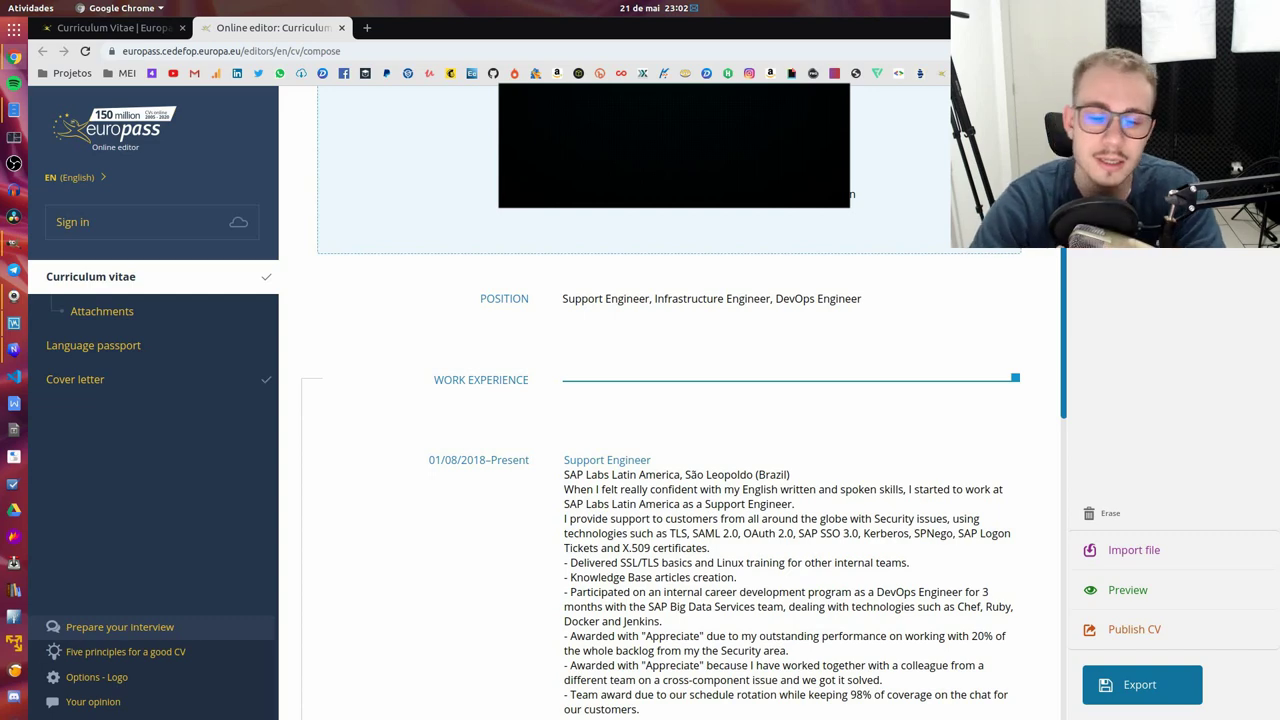
Look through the CV's education, language and personal skills sections down to the certifications and conferences.
scroll(658, 283, down, 10)
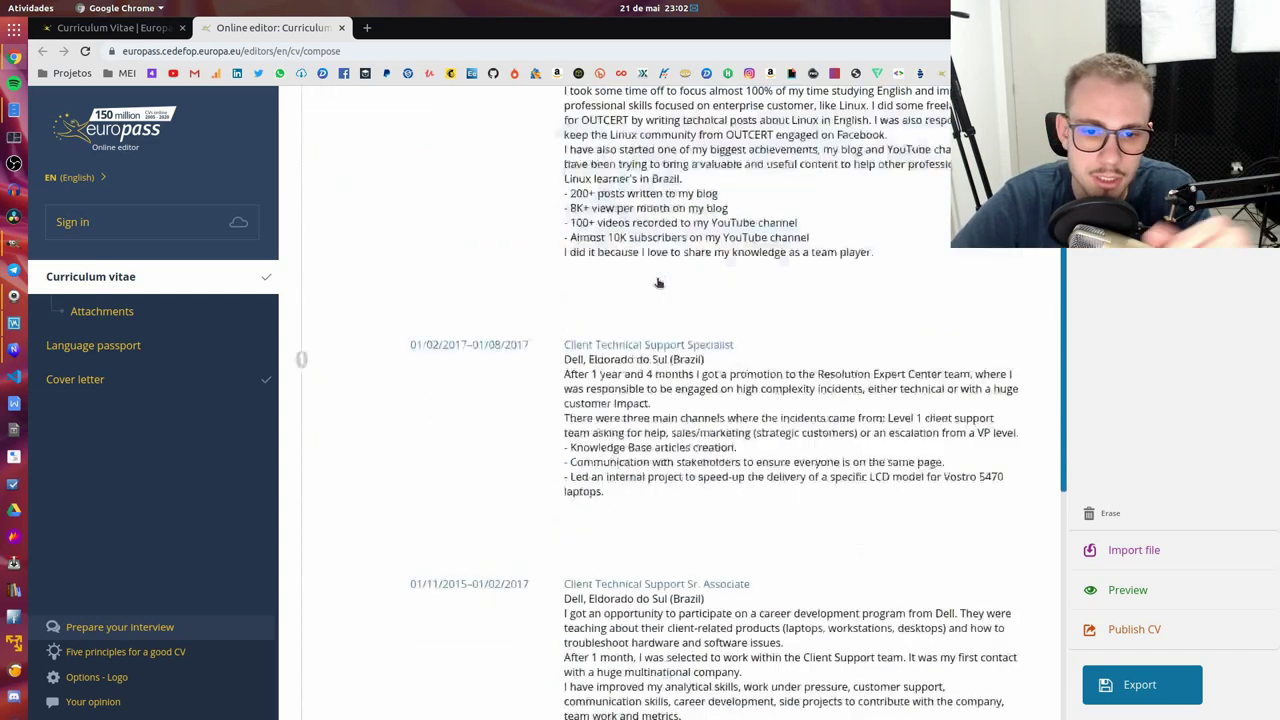
scroll(658, 283, down, 10)
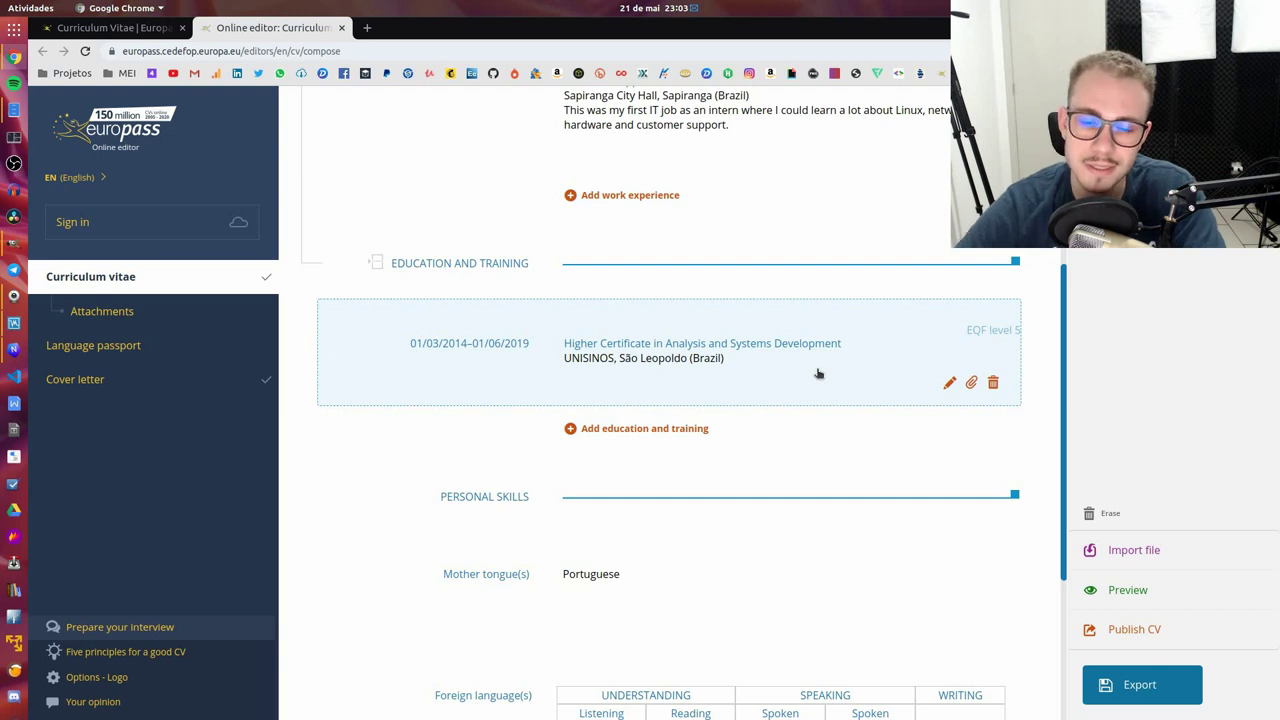
scroll(777, 391, down, 2)
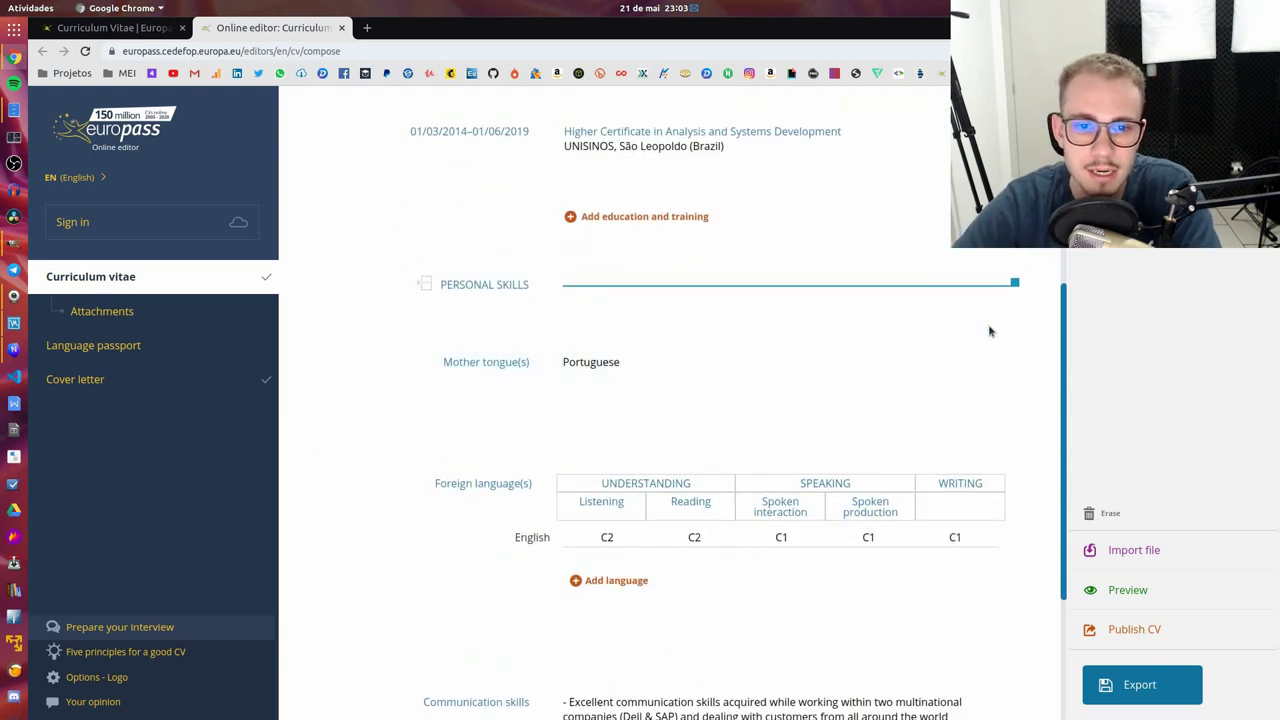
scroll(900, 360, down, 1)
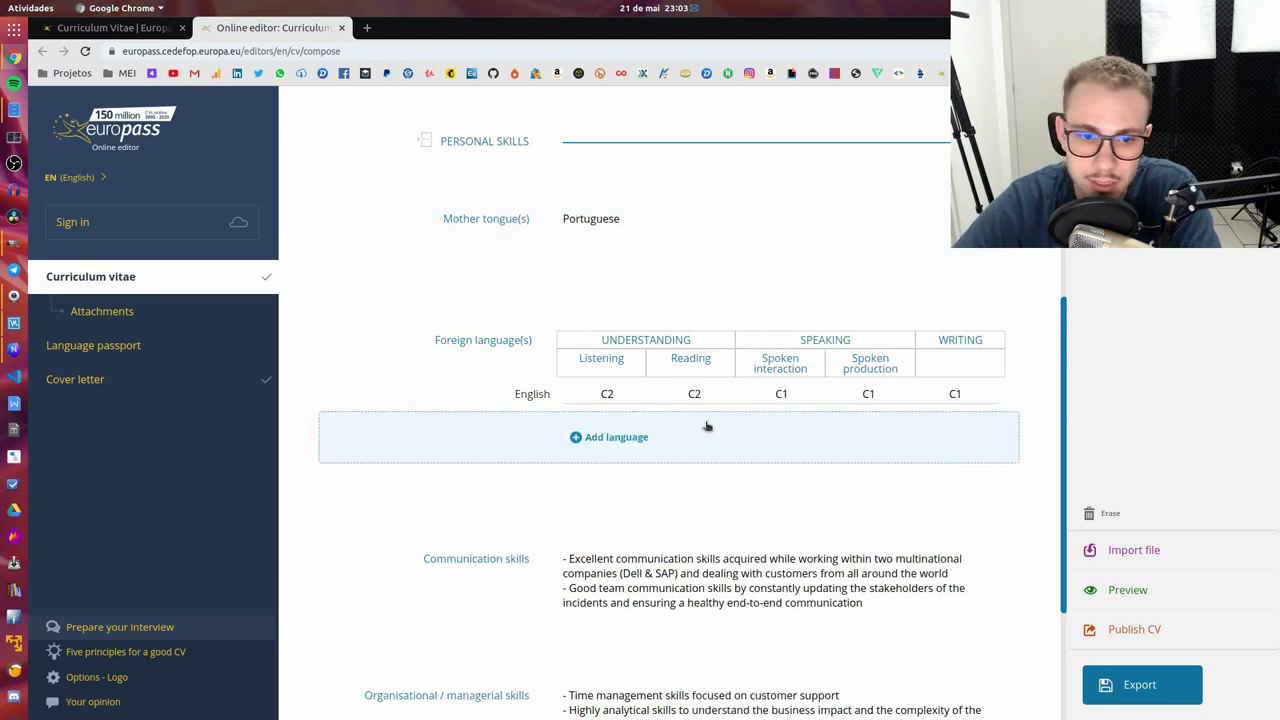
scroll(707, 427, down, 3)
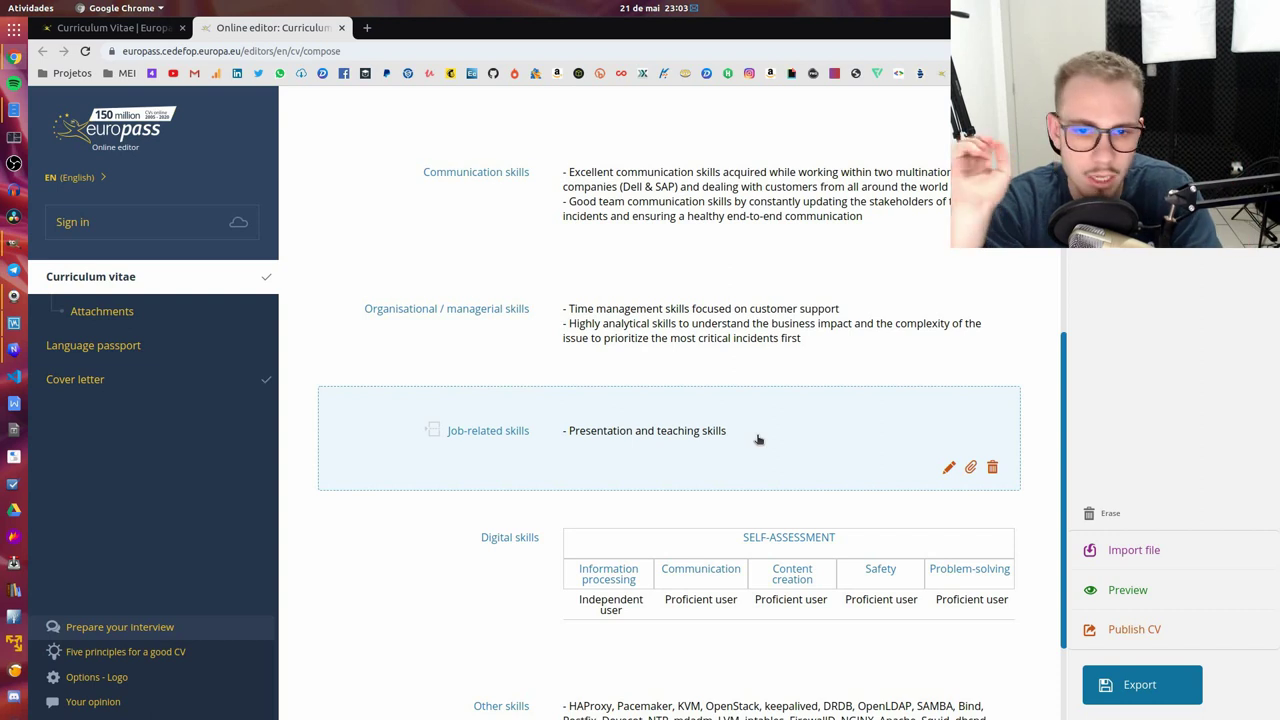
scroll(780, 415, down, 1)
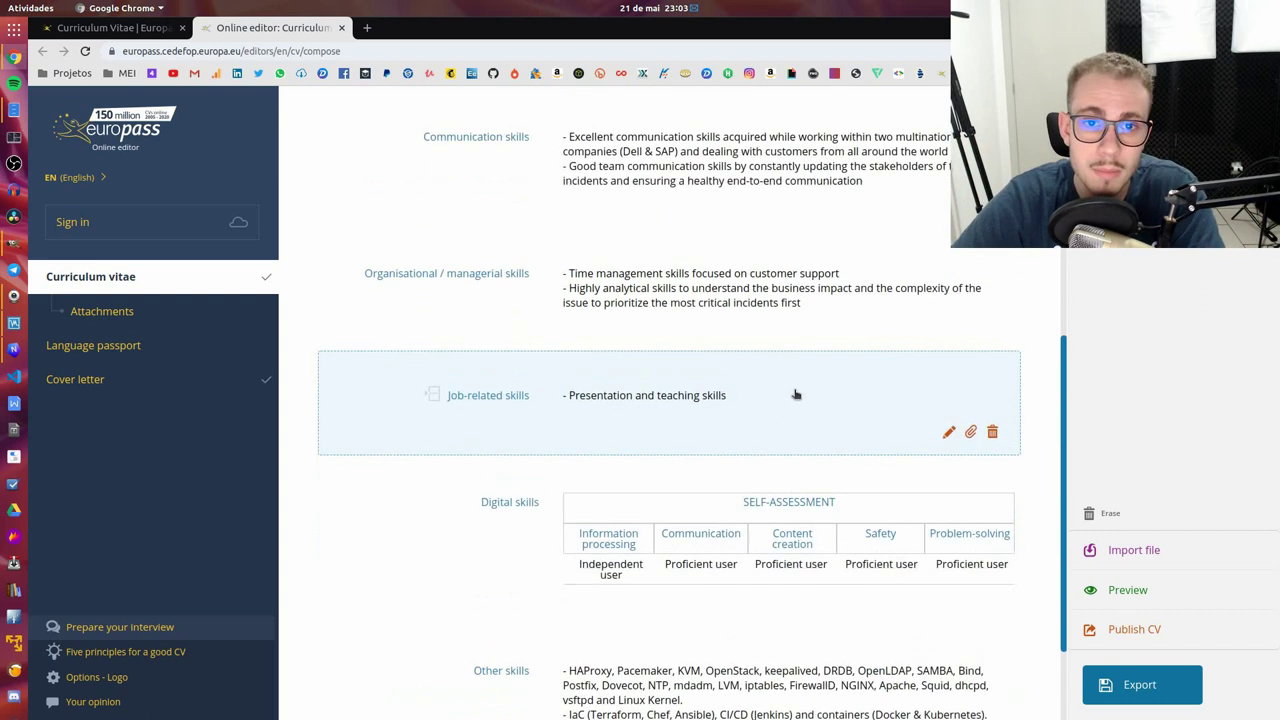
scroll(794, 394, up, 1)
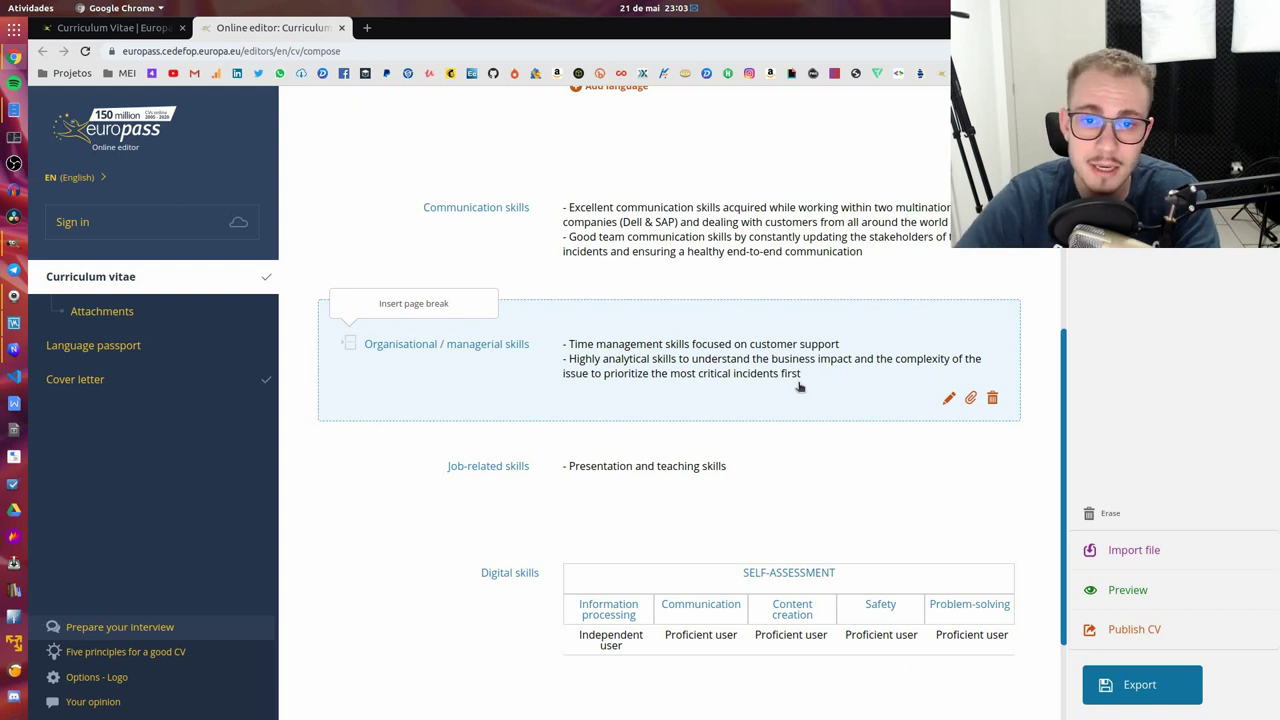
scroll(799, 387, down, 5)
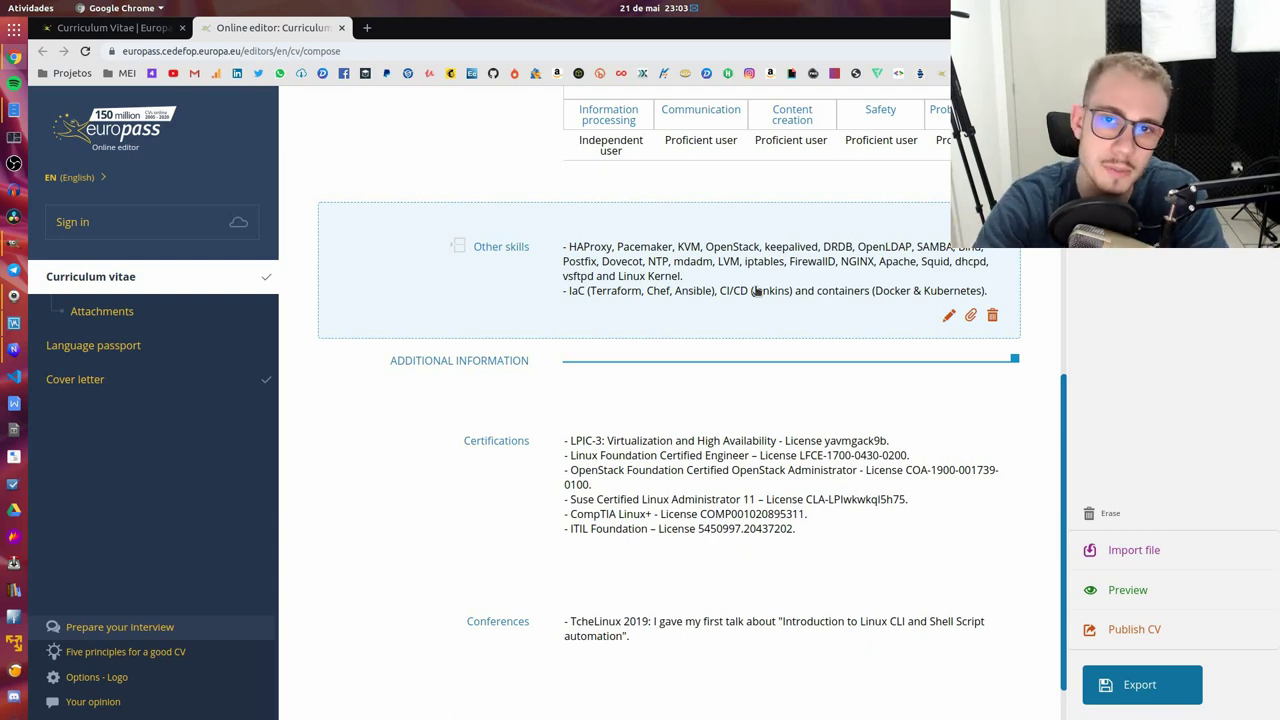
Examine the additional information section of the CV, covering its certifications, conferences and projects entries.
scroll(757, 290, down, 3)
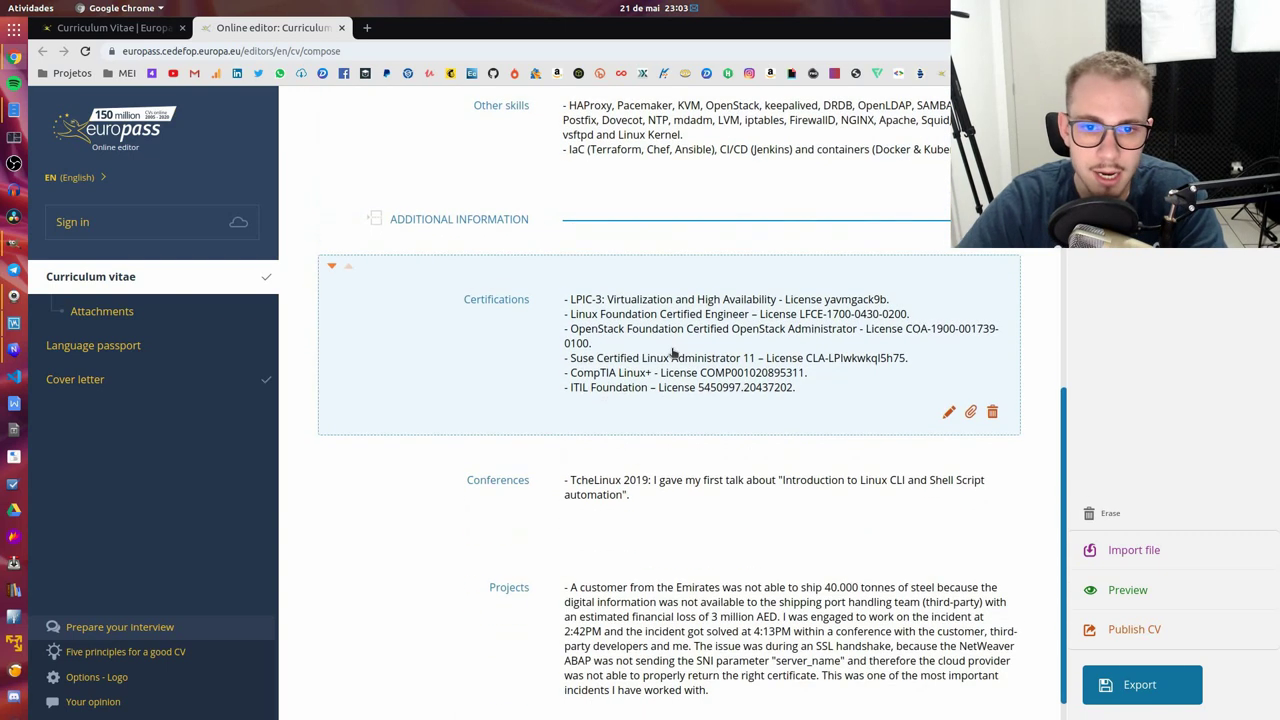
scroll(533, 378, up, 1)
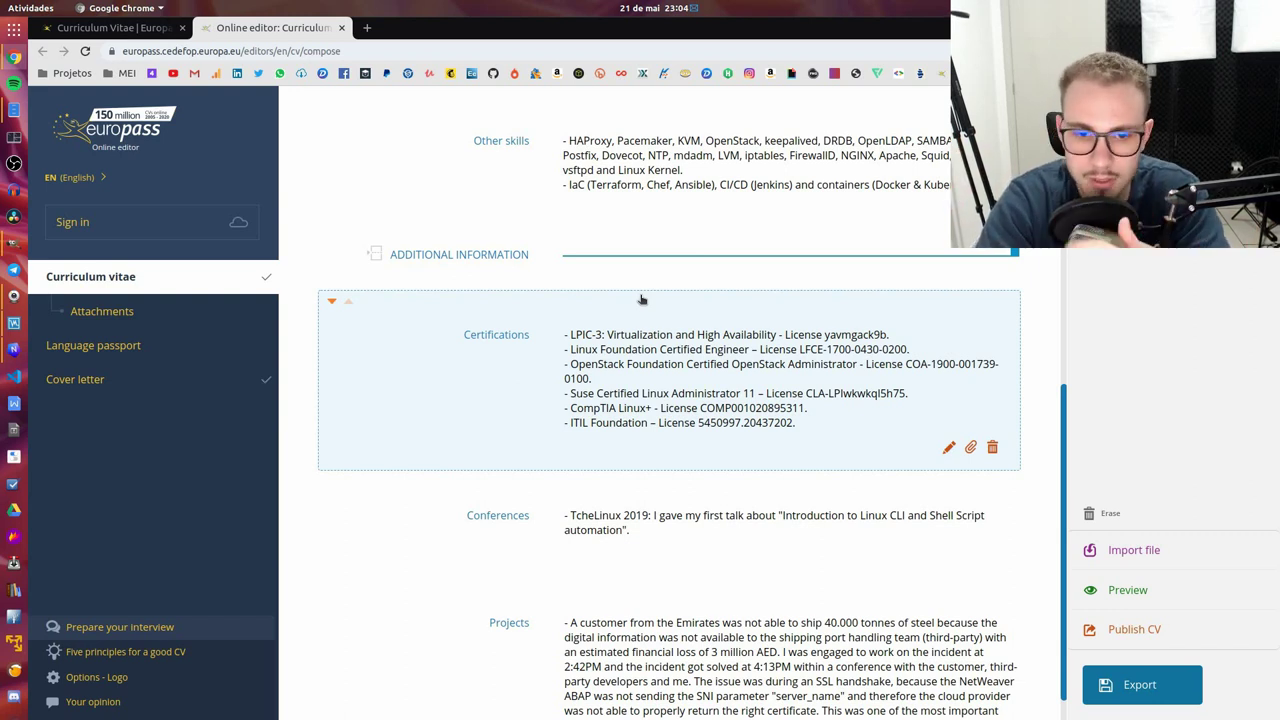
scroll(679, 487, down, 1)
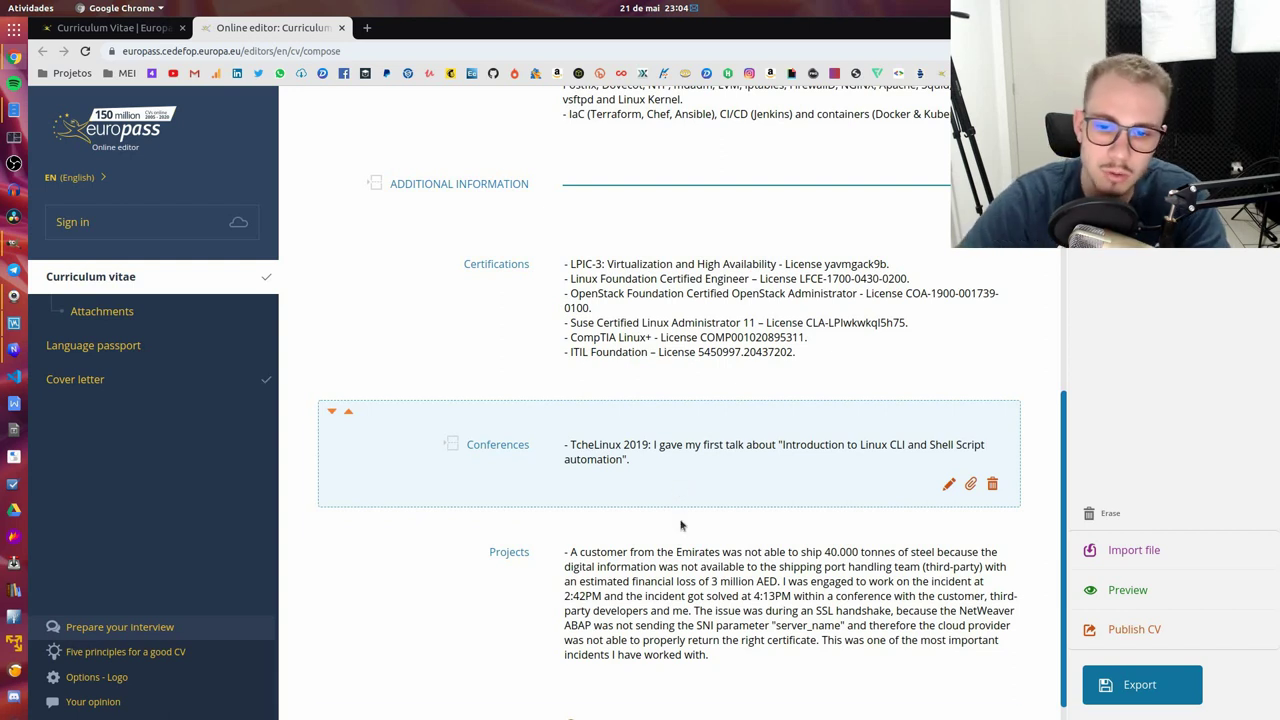
scroll(757, 593, up, 4)
scroll(757, 593, down, 4)
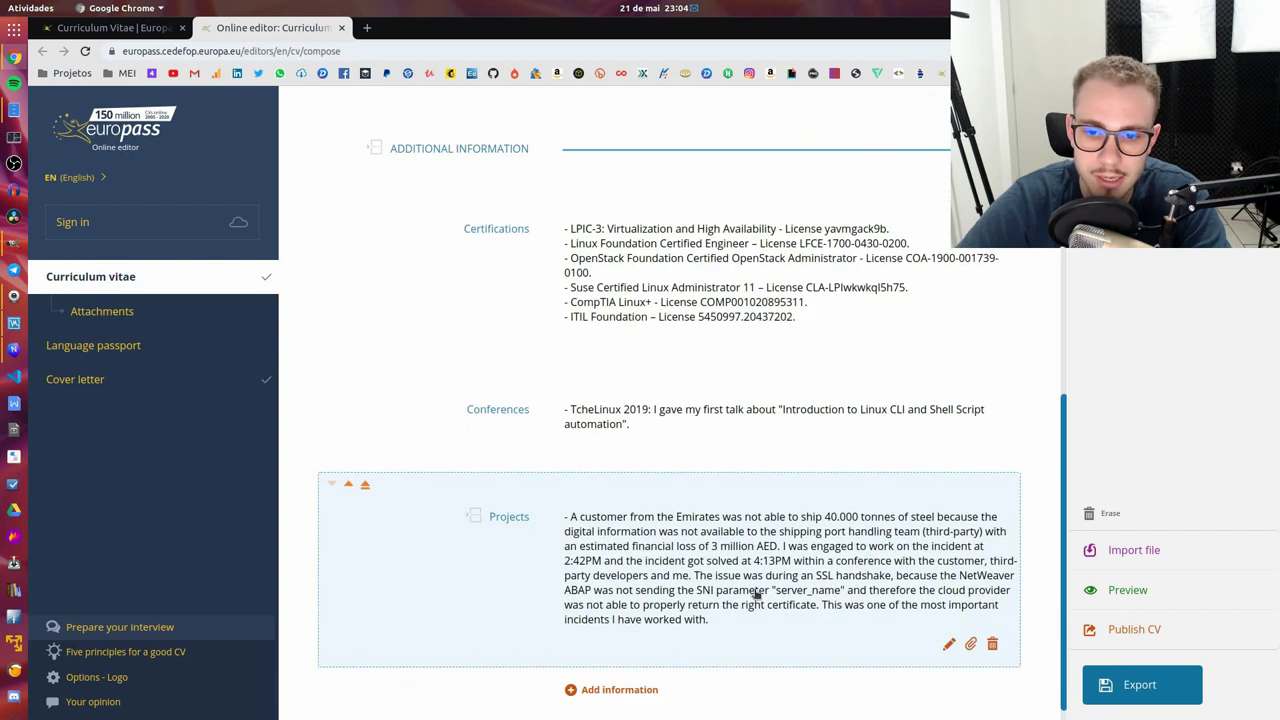
Export only the Curriculum vitae, without the cover letter, as a Europass PDF downloaded to the device.
scroll(757, 593, up, 15)
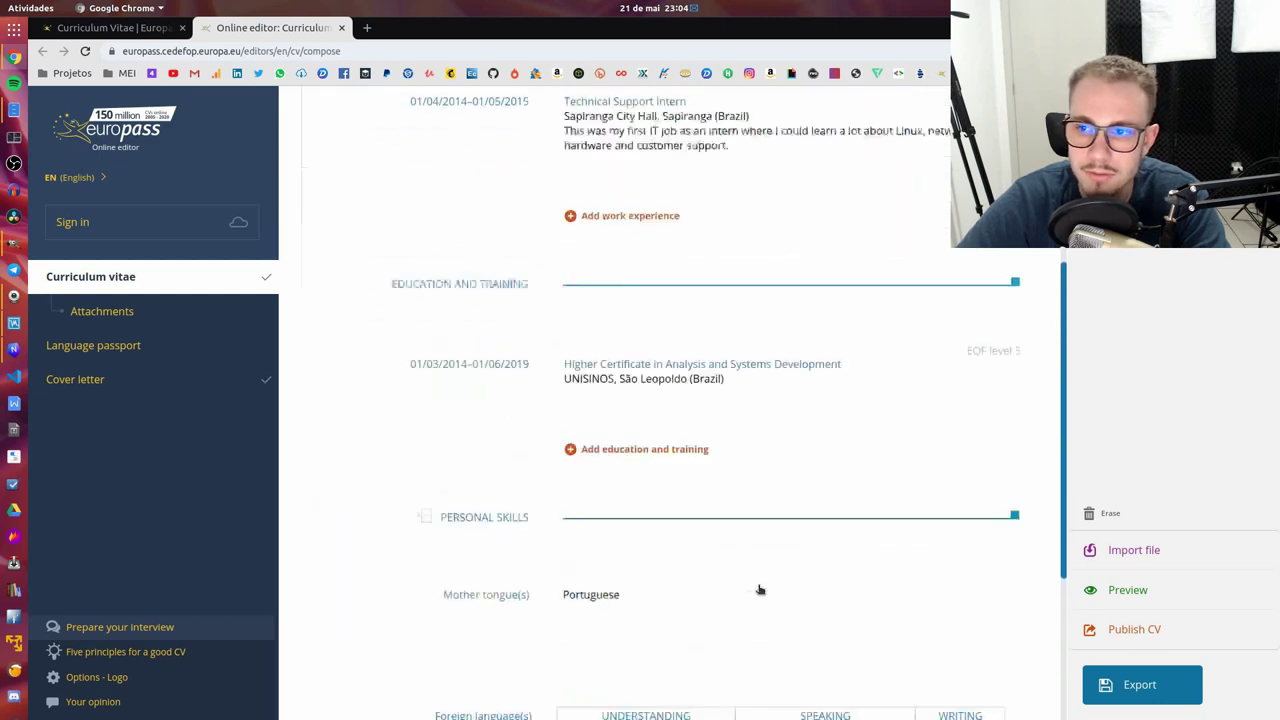
scroll(760, 590, up, 10)
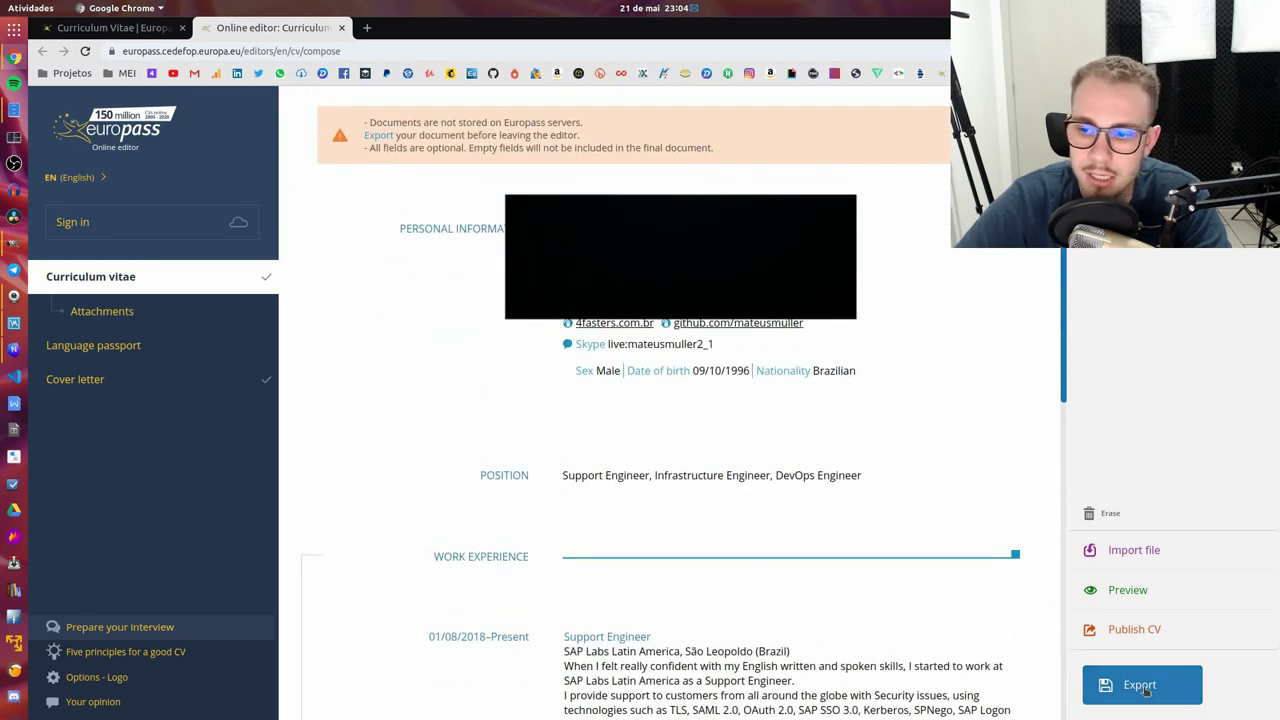
click(1145, 688)
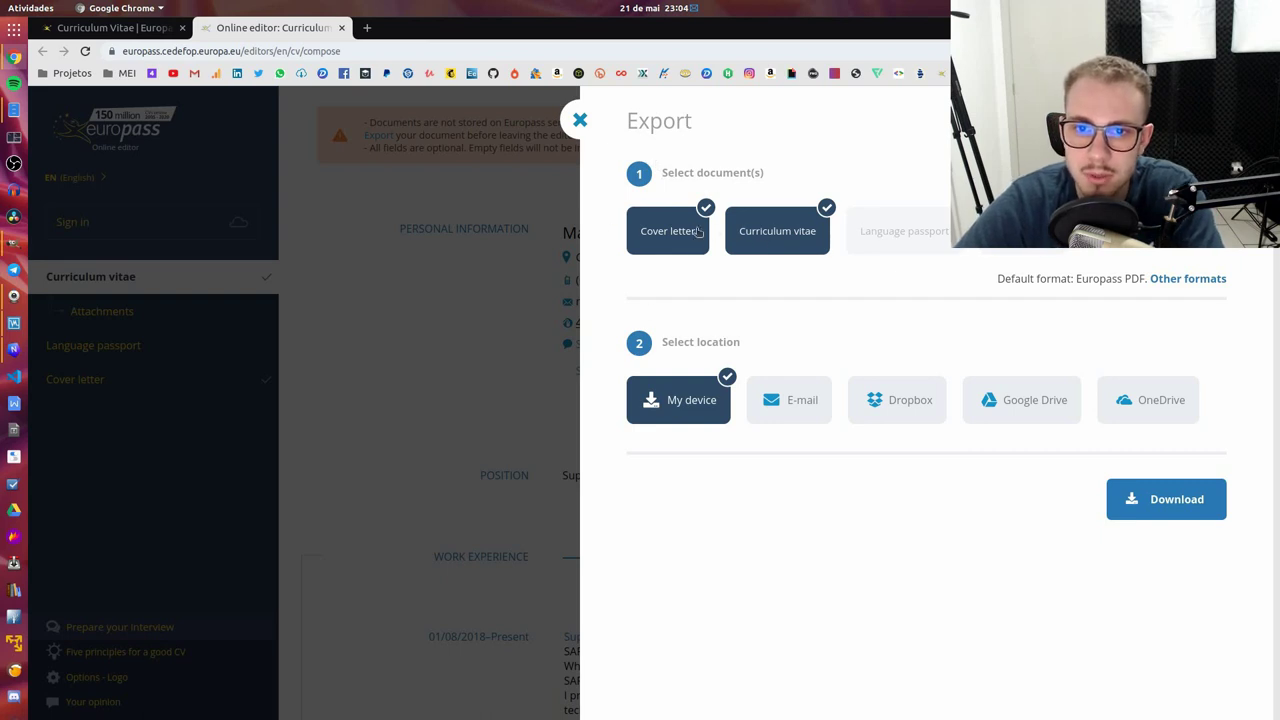
click(699, 231)
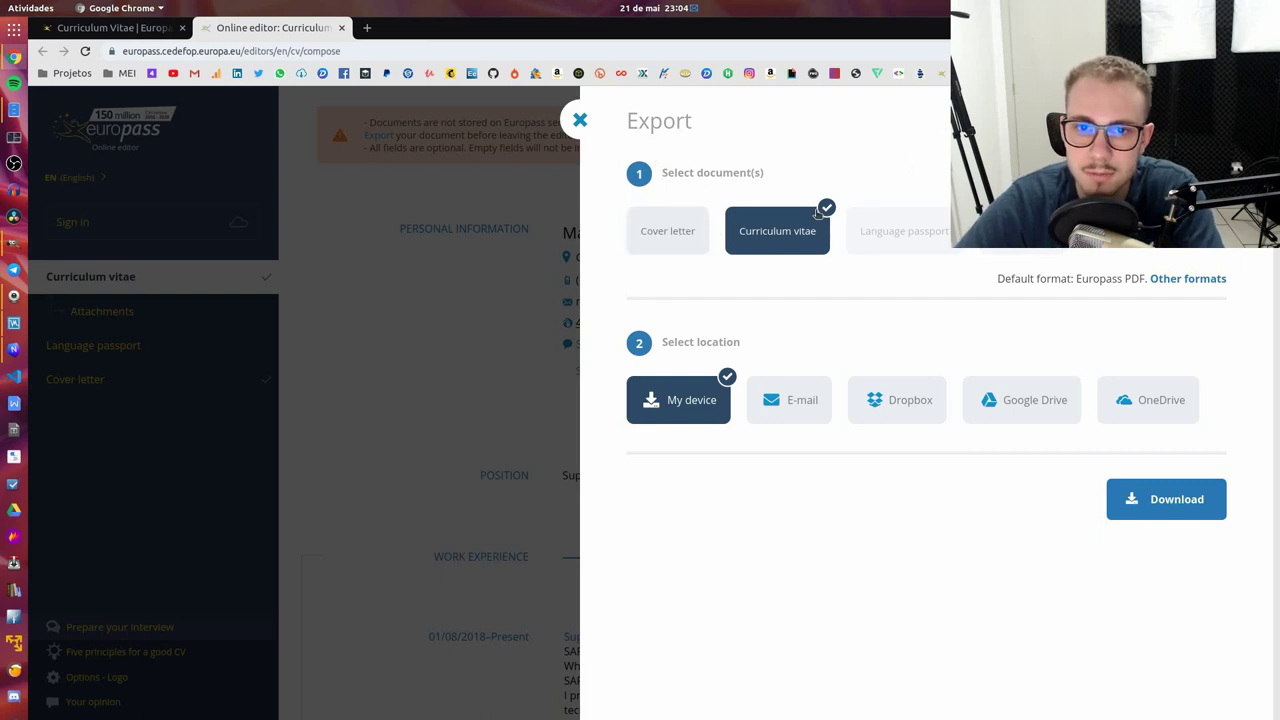
click(1212, 503)
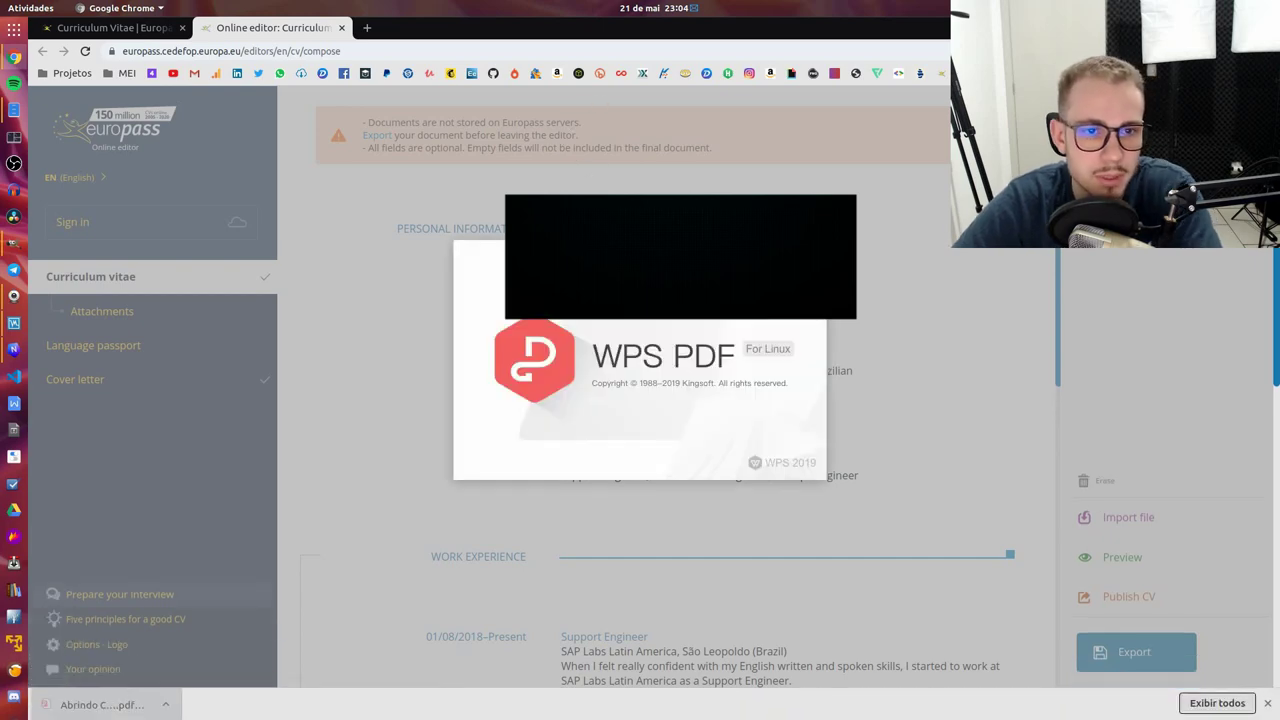
Look through the exported CV in WPS PDF from the first page to the last and return to the Europass editor in Chrome.
scroll(750, 350, down, 15)
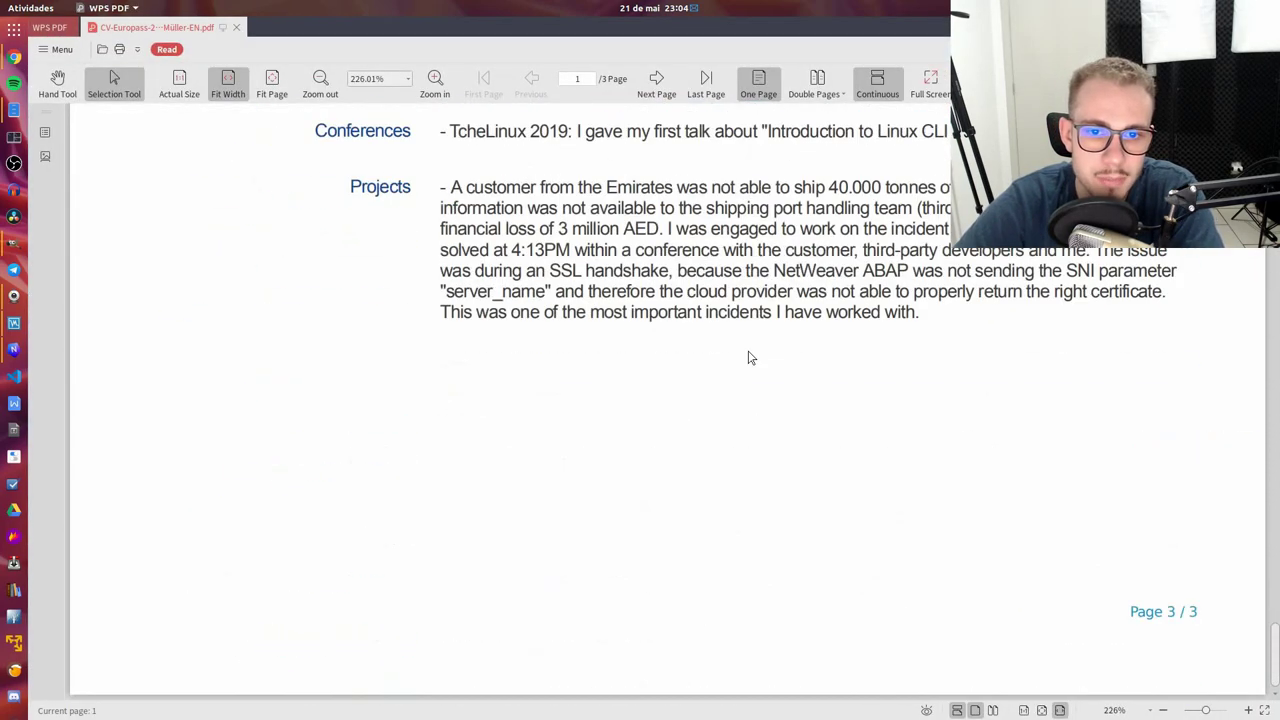
scroll(750, 357, up, 20)
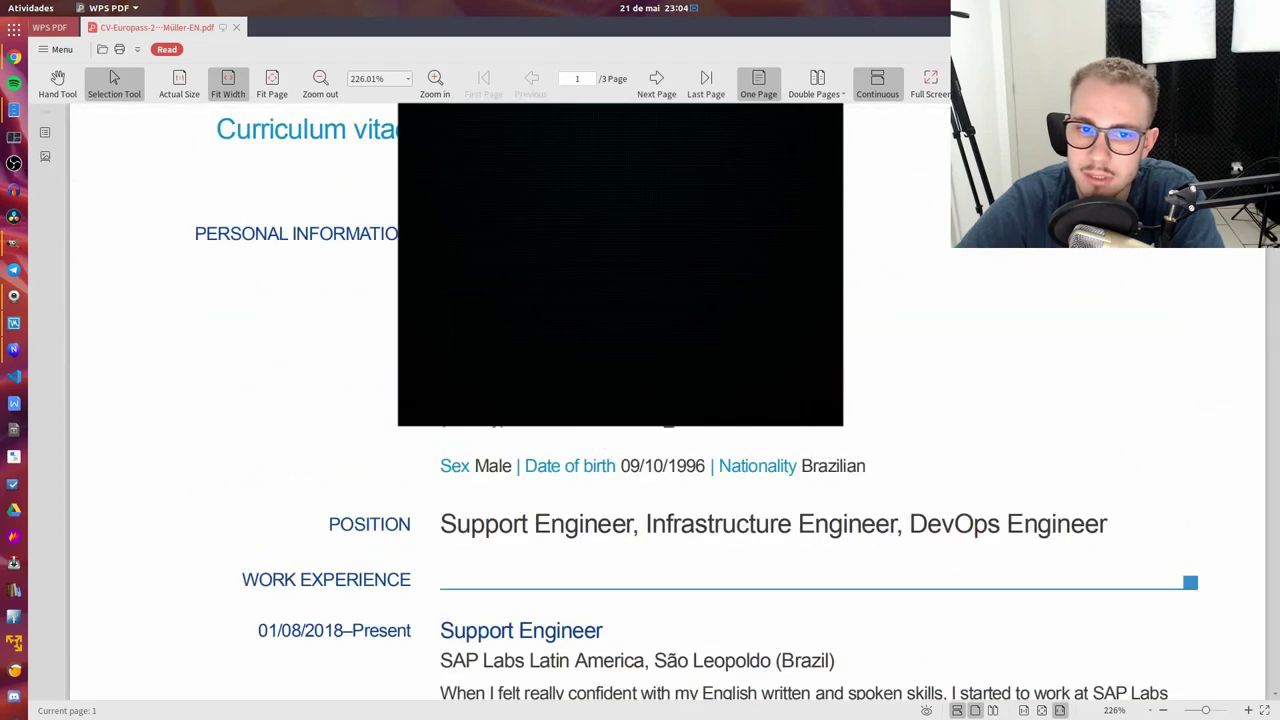
key(alt+Tab)
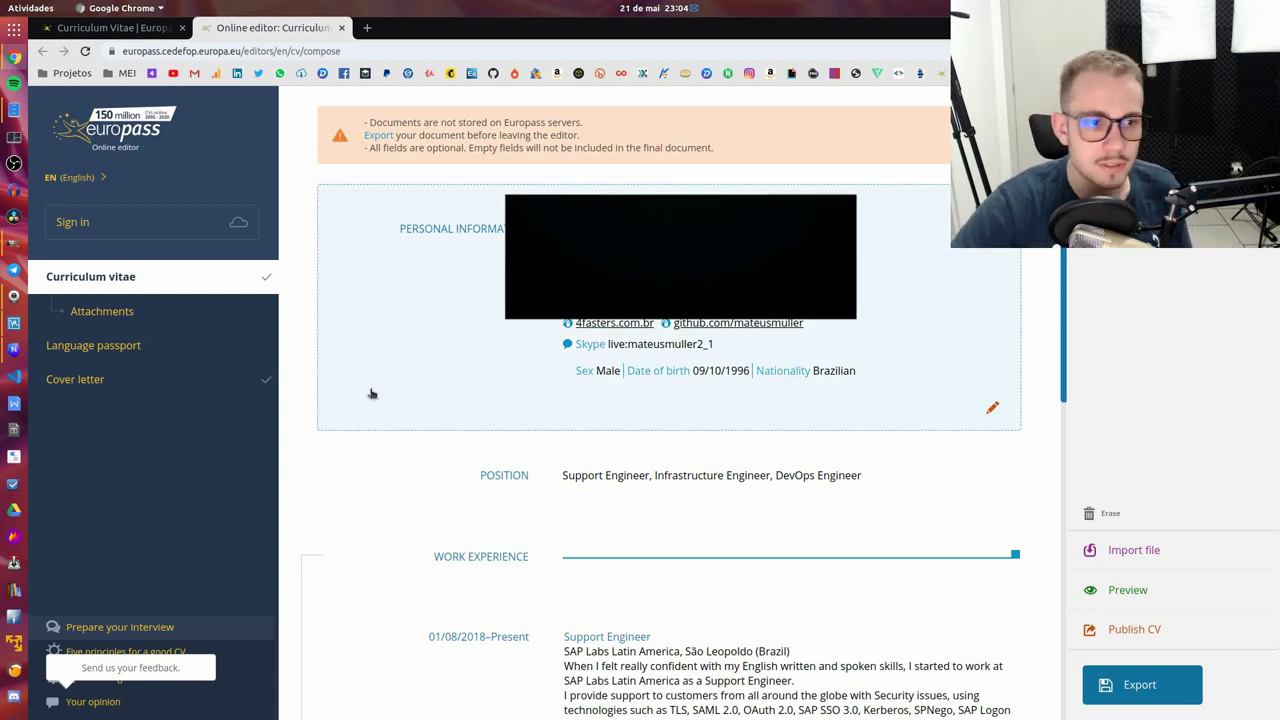
Open the cover letter and review its text from the recipient fields and opening paragraph down to the closing and enclosure.
click(224, 378)
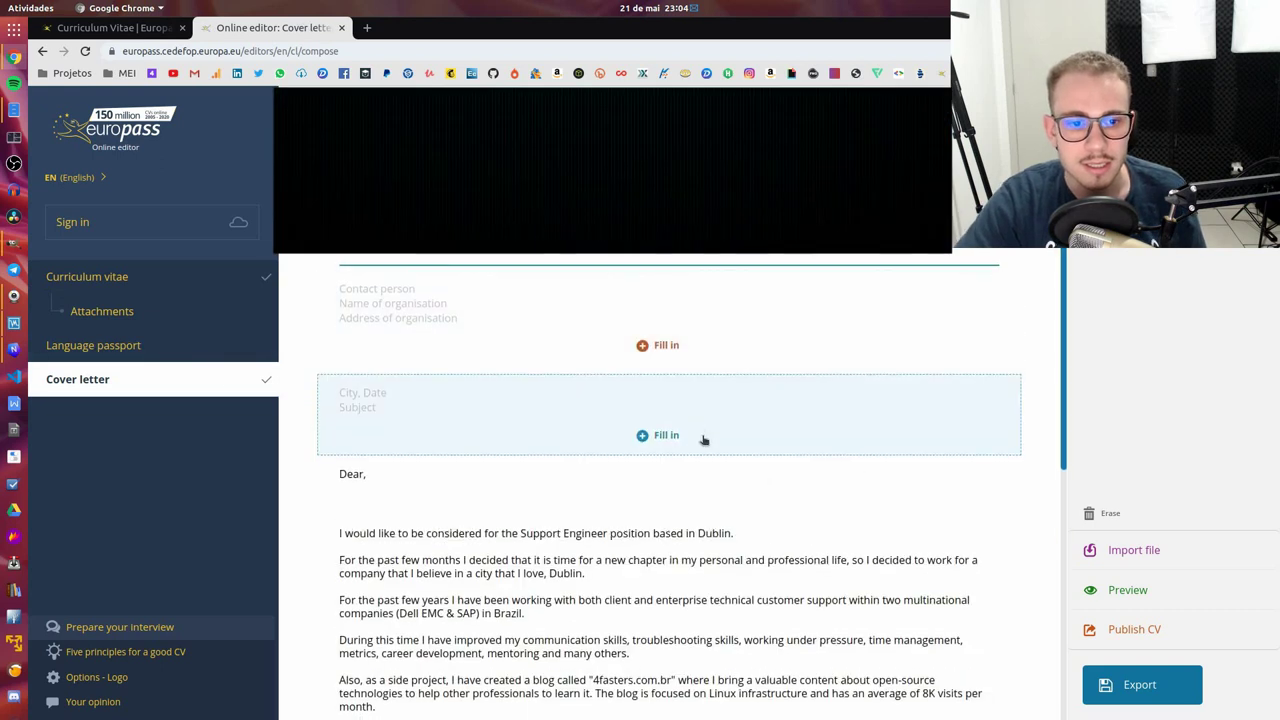
scroll(711, 449, down, 3)
scroll(713, 450, down, 3)
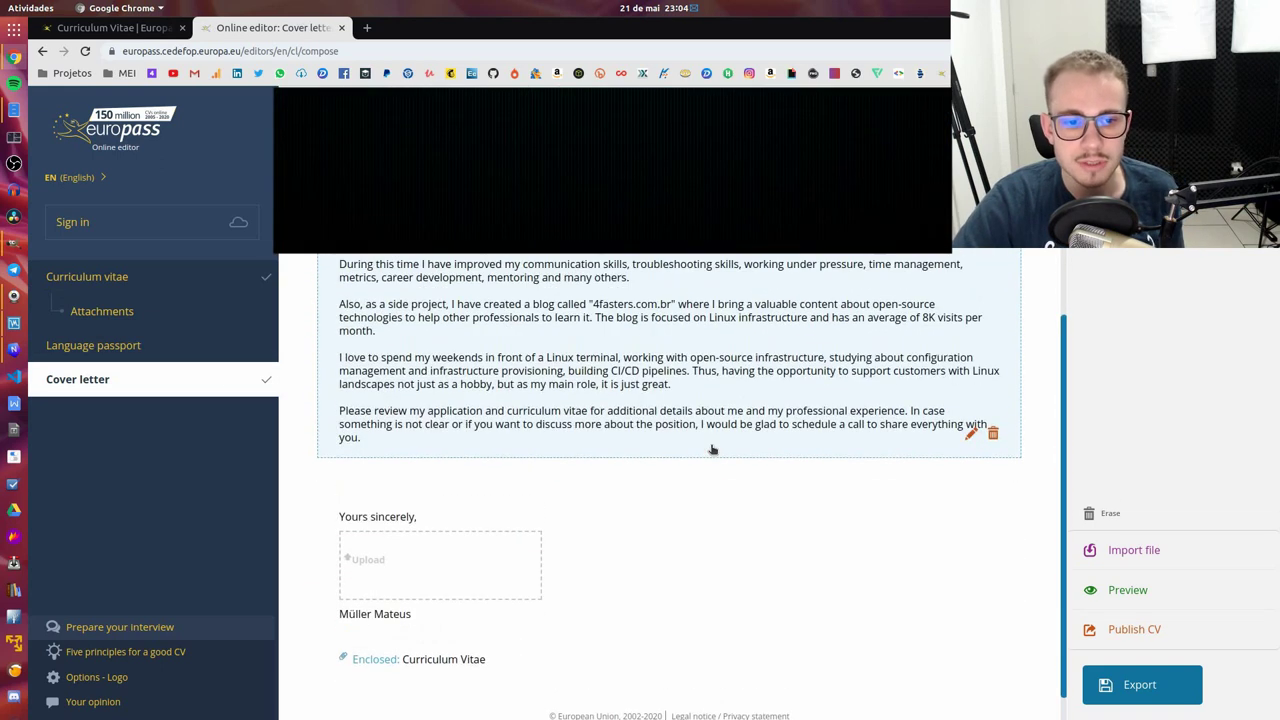
scroll(712, 445, up, 5)
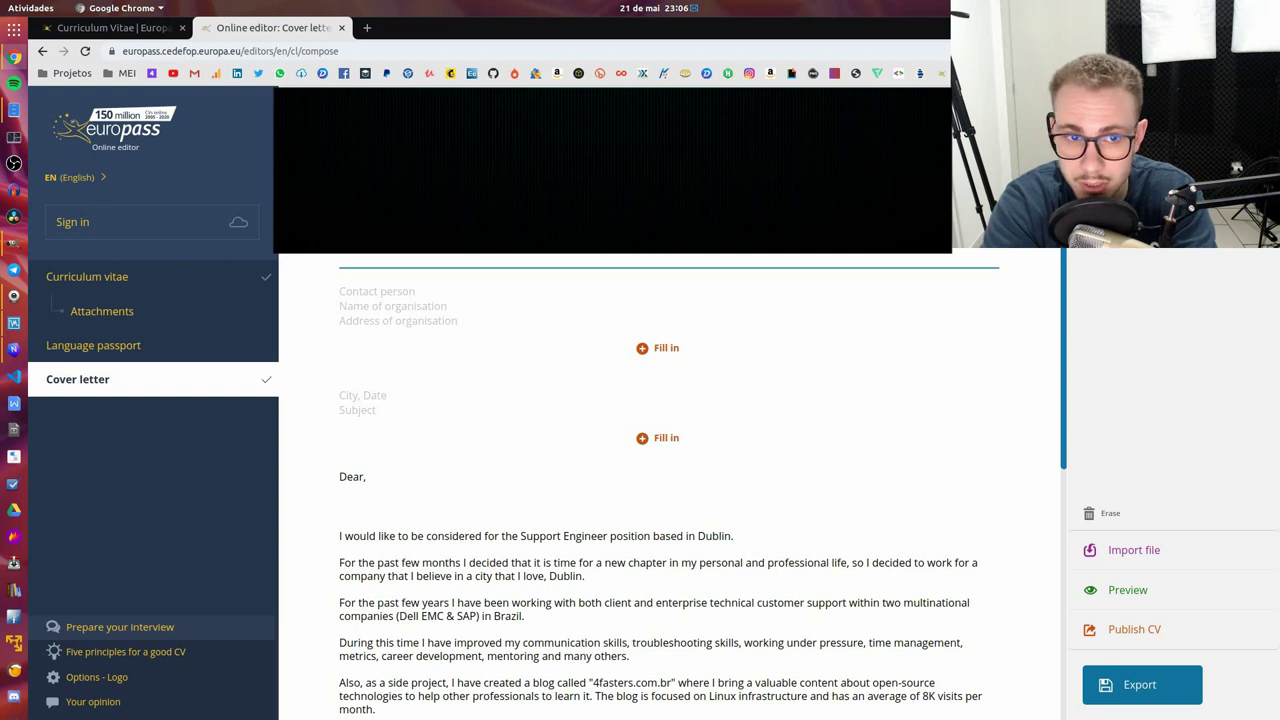
scroll(975, 410, down, 4)
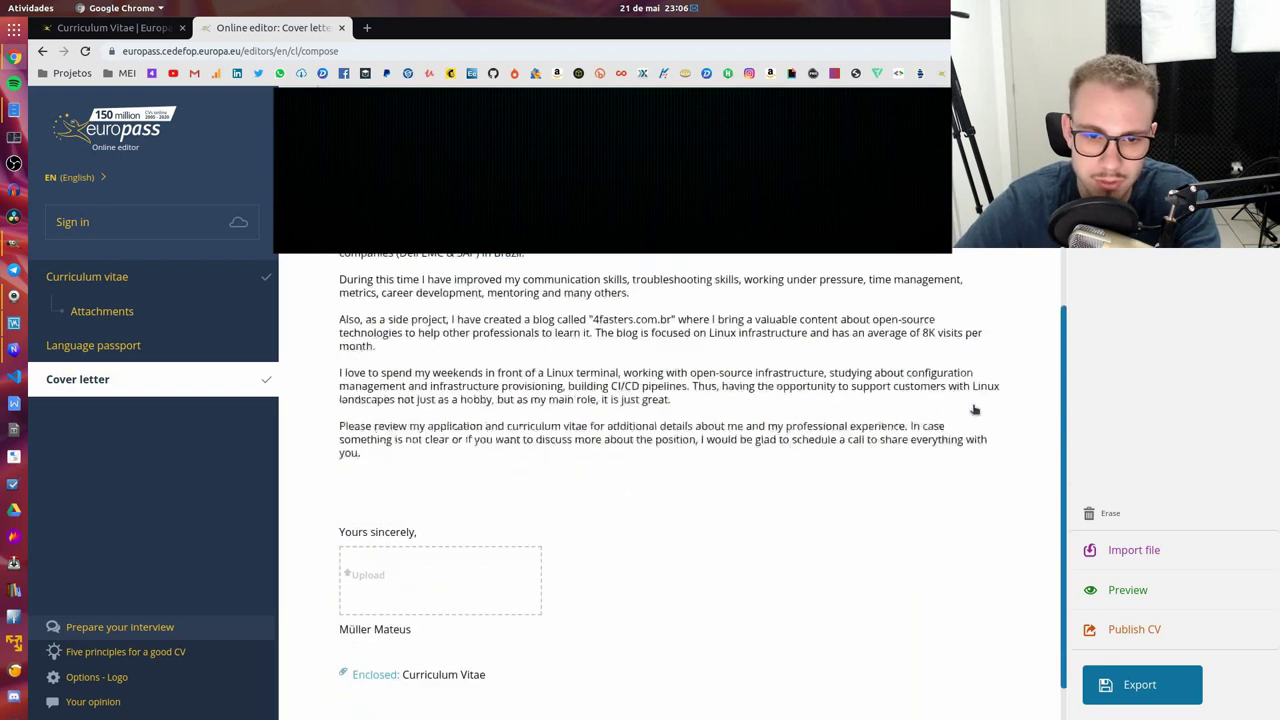
scroll(975, 410, up, 4)
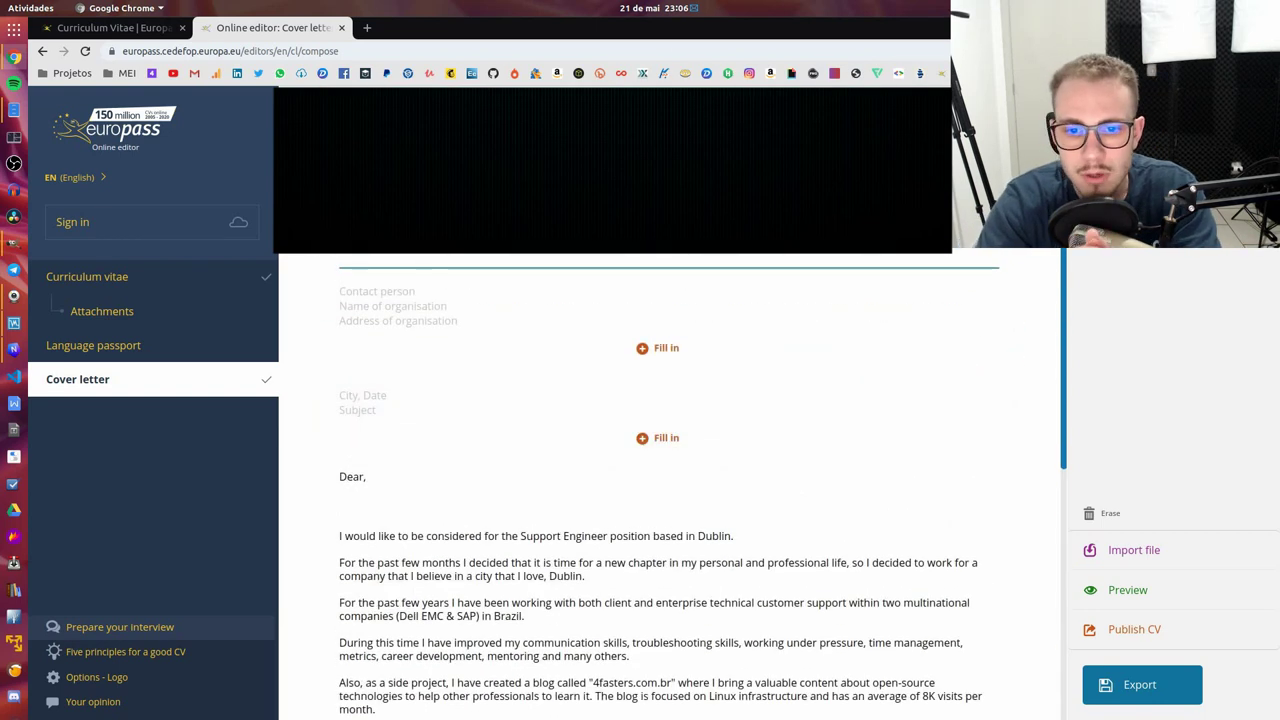